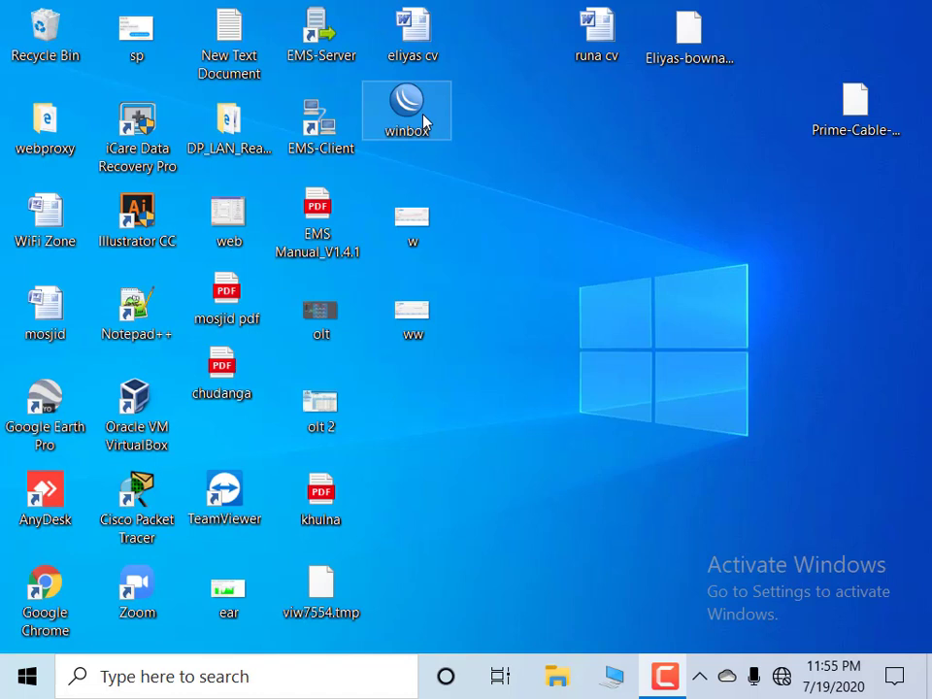
Start WinBox from its desktop icon to list the RB750r2 neighbour at 10.10.1.1
double_click(409, 107)
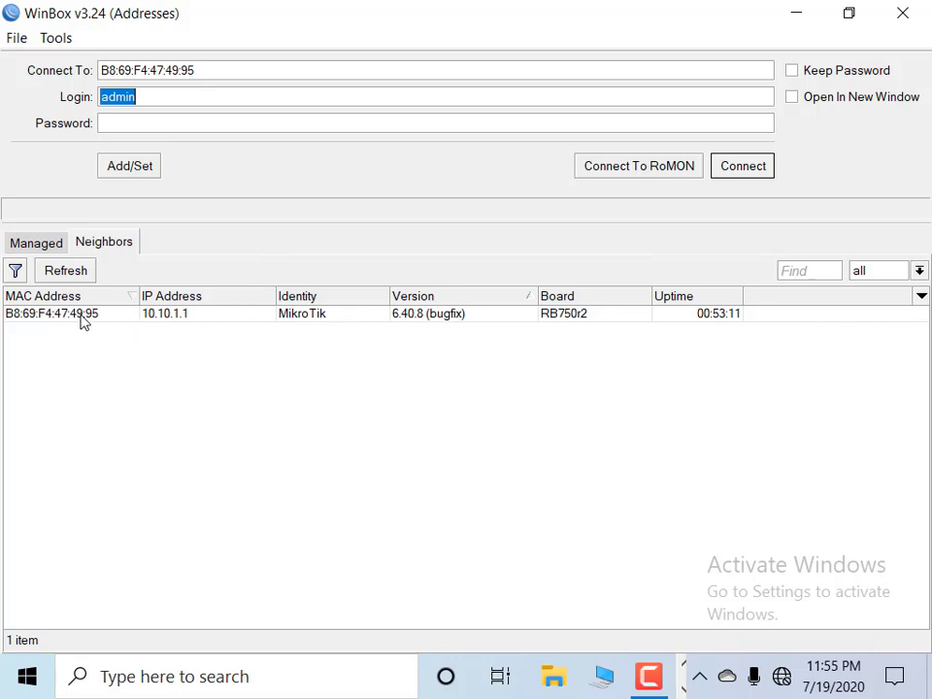
Connect to the MikroTik router at 10.10.1.1 as admin with an empty password
click(82, 316)
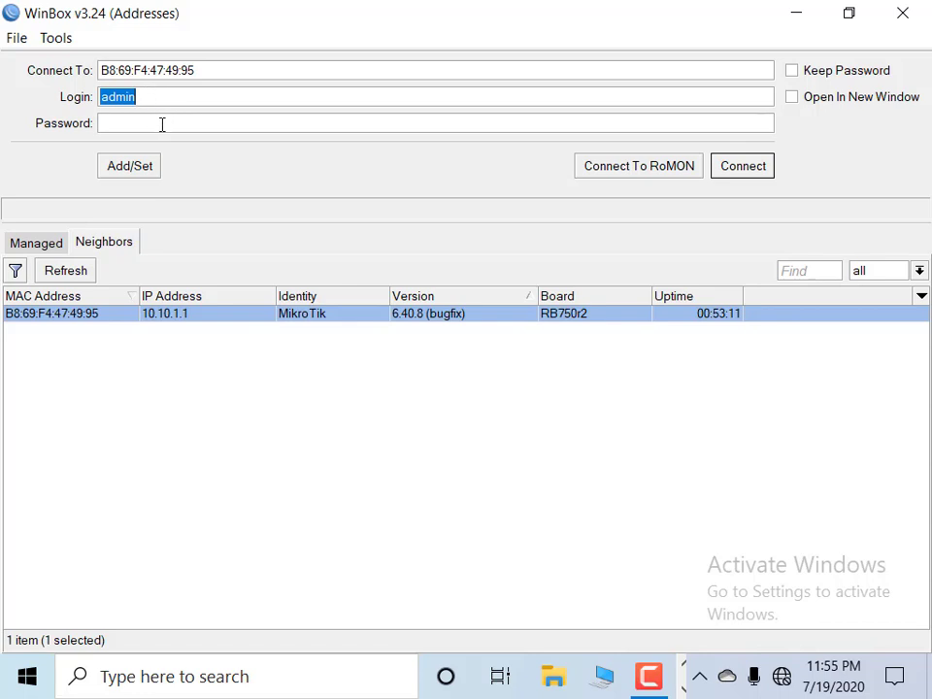
key(Return)
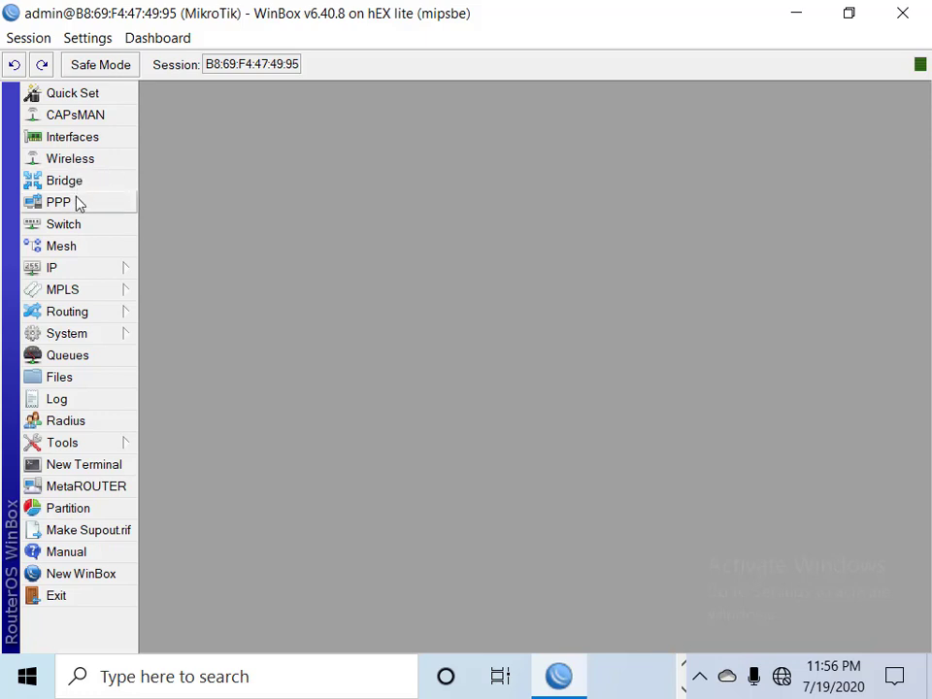
Rename interface ether1 to ether1_wan
click(68, 142)
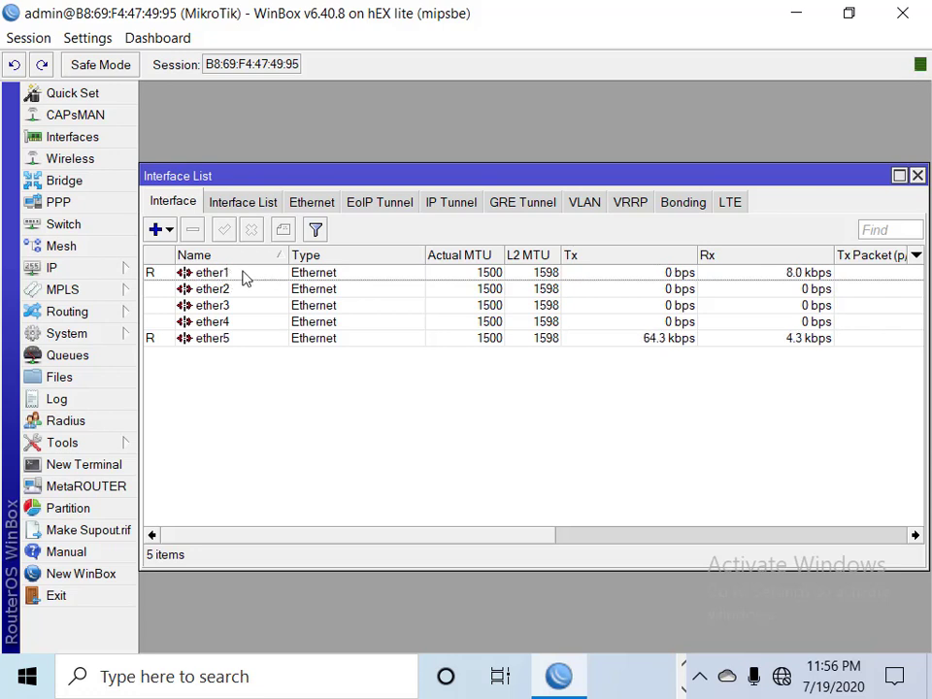
click(241, 276)
right_click(241, 278)
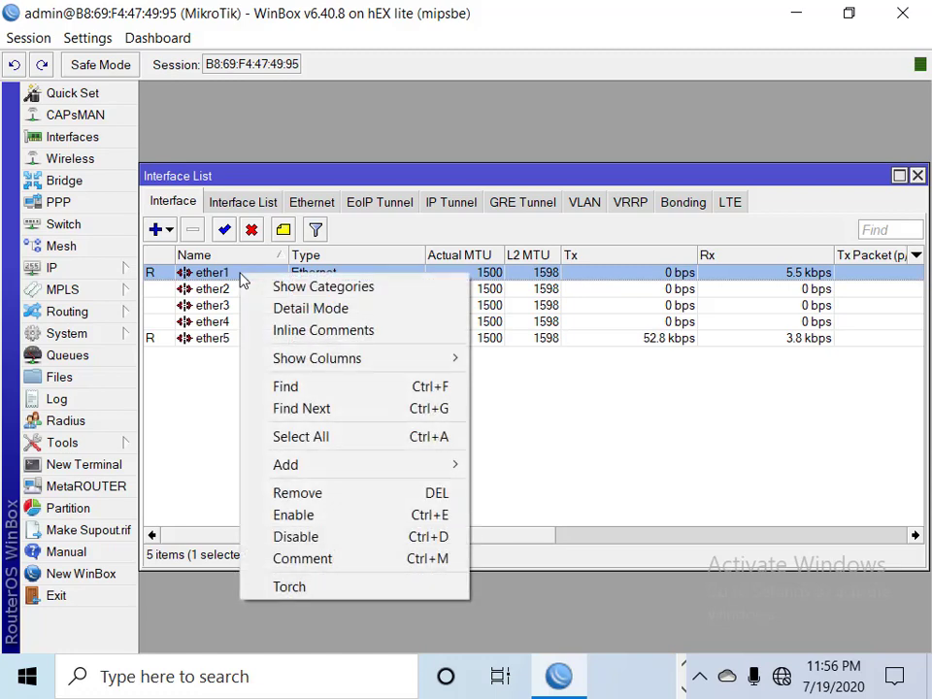
click(231, 275)
double_click(233, 274)
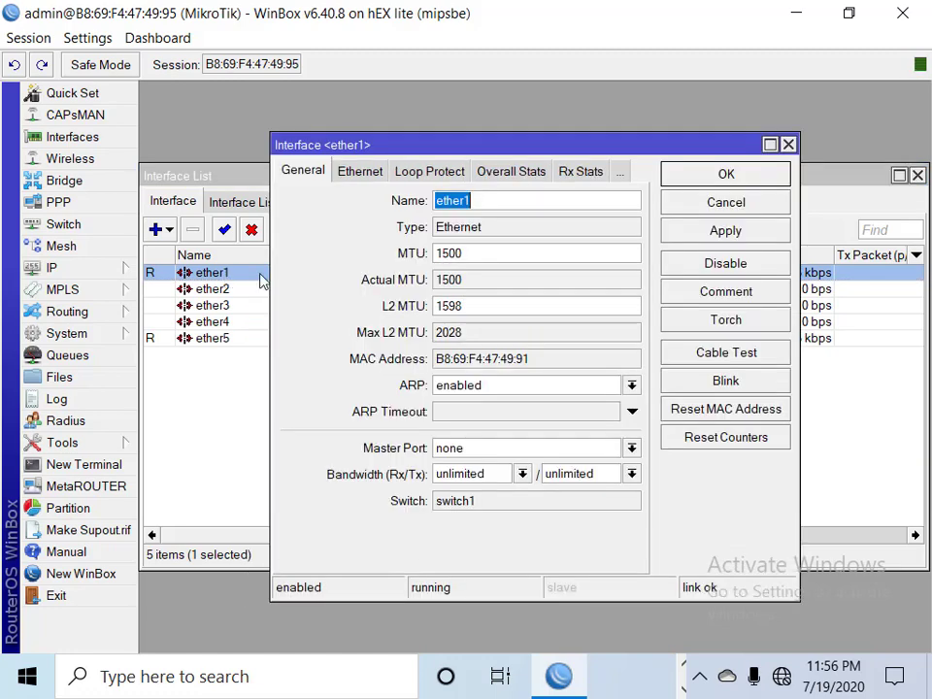
click(508, 197)
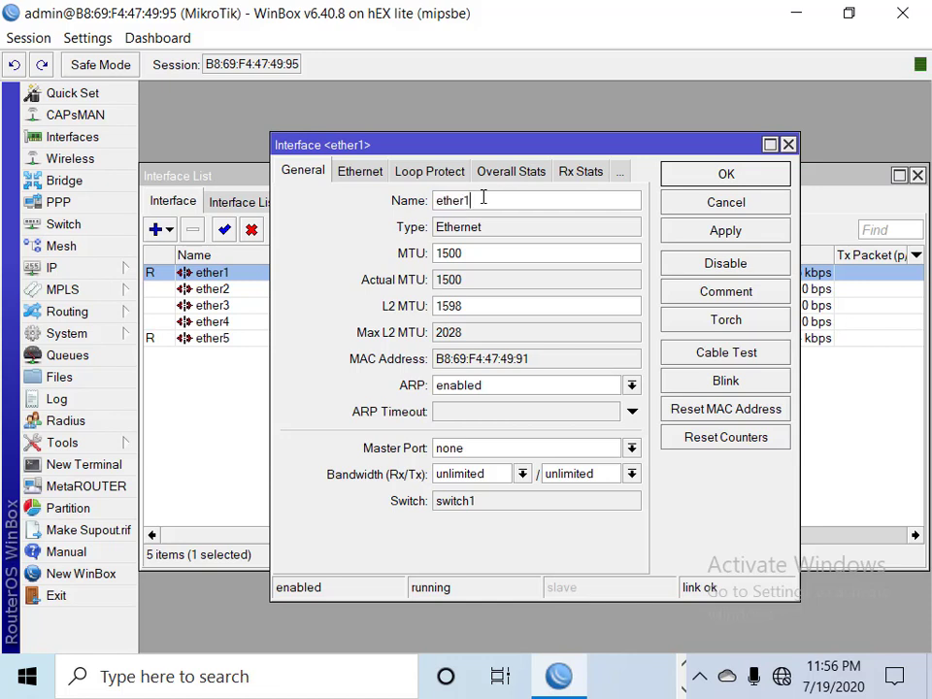
text(_wan)
click(743, 236)
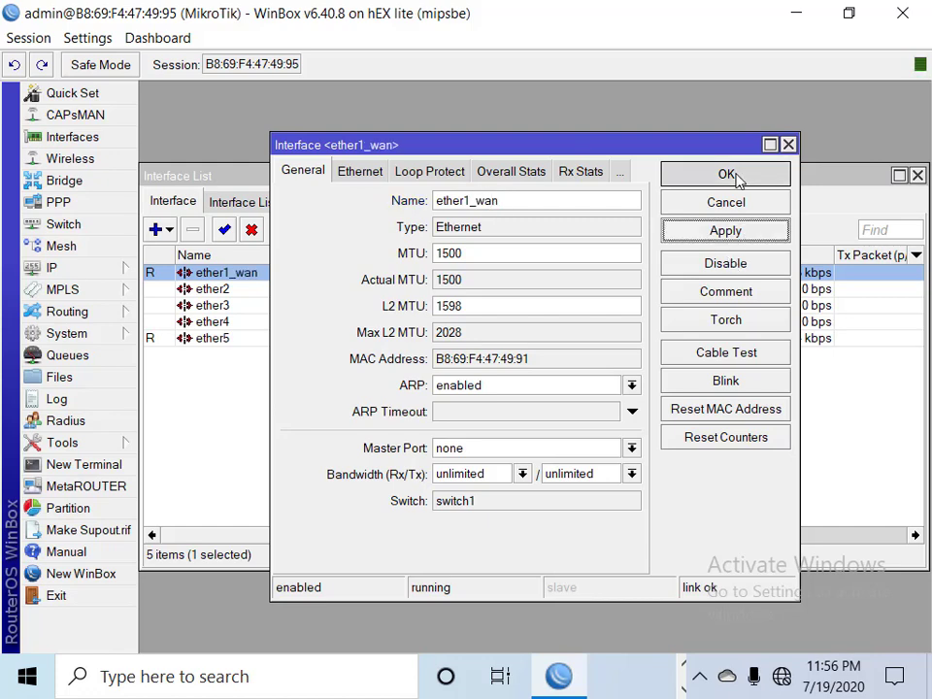
click(736, 177)
Rename interface ether5 to ether5_lan and close the interface list
double_click(225, 338)
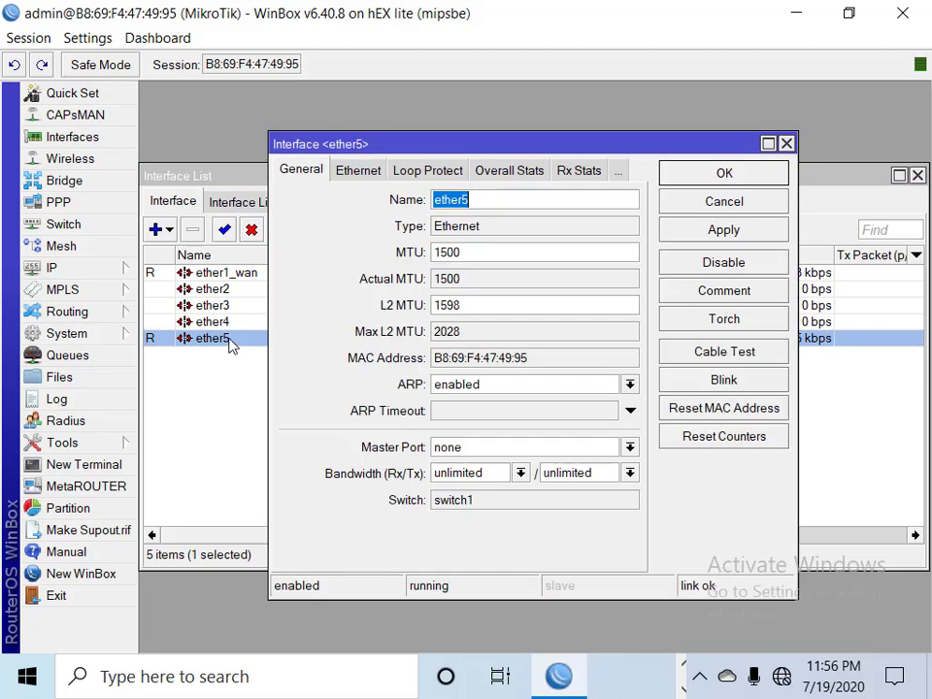
click(475, 200)
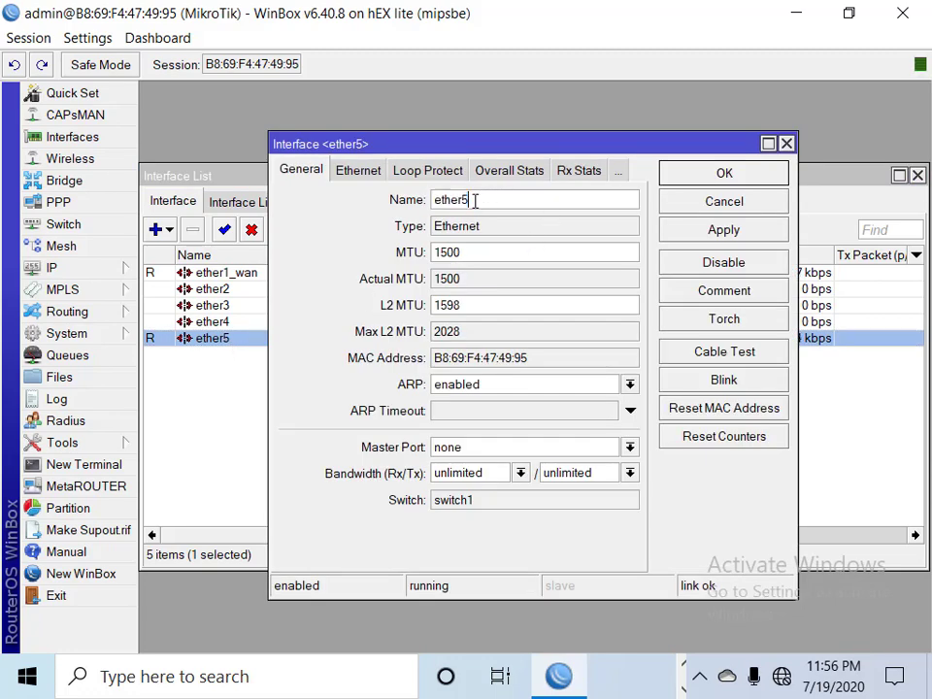
double_click(475, 200)
click(483, 199)
text(_lan)
click(670, 230)
click(713, 175)
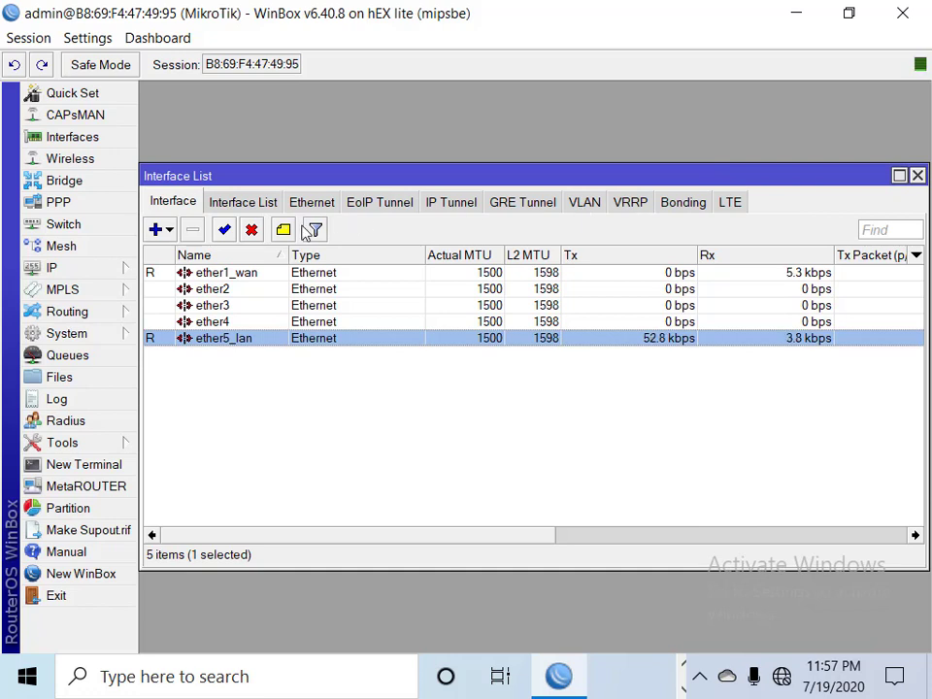
click(918, 177)
Add a new PPPoE Client interface from the PPP Interface list
click(60, 202)
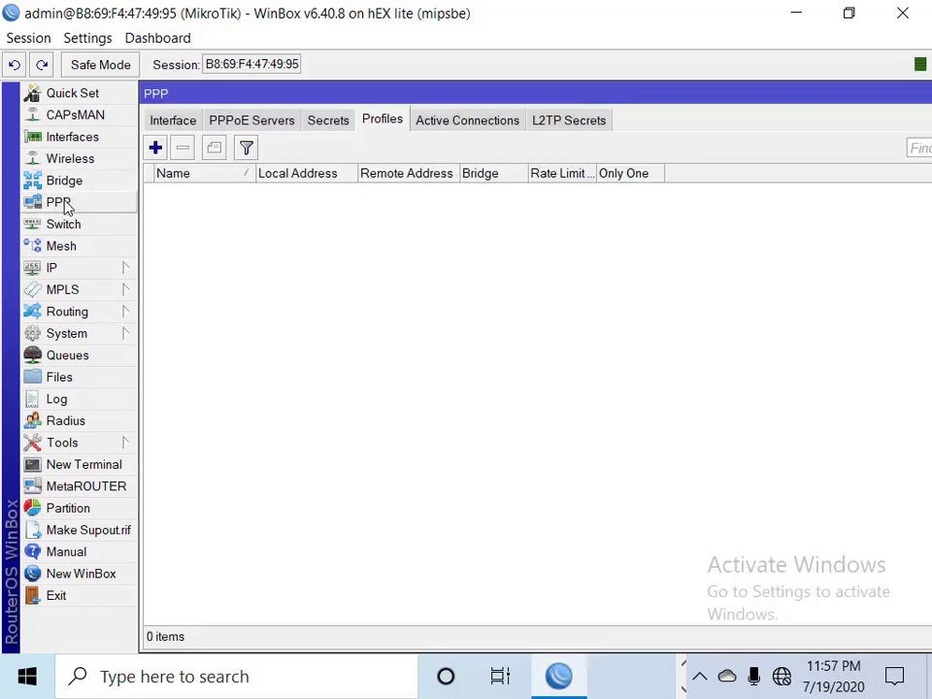
click(175, 123)
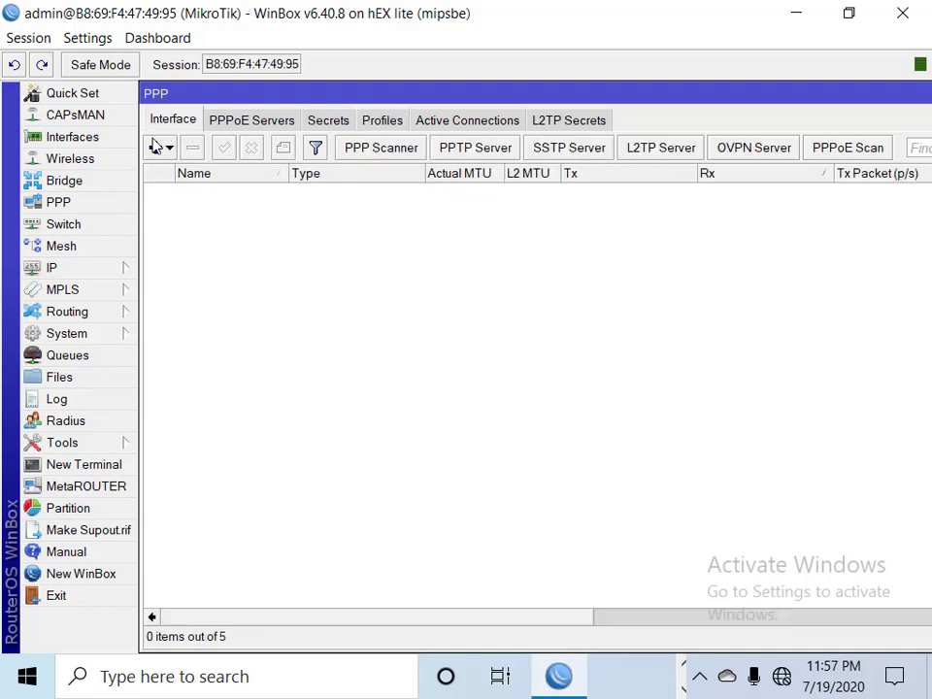
click(170, 151)
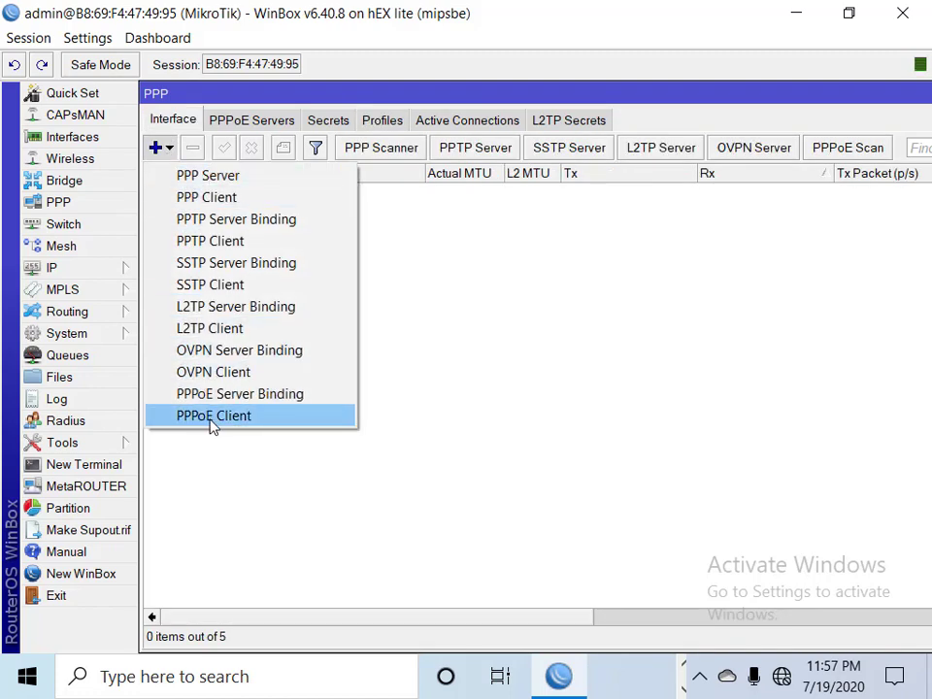
click(241, 418)
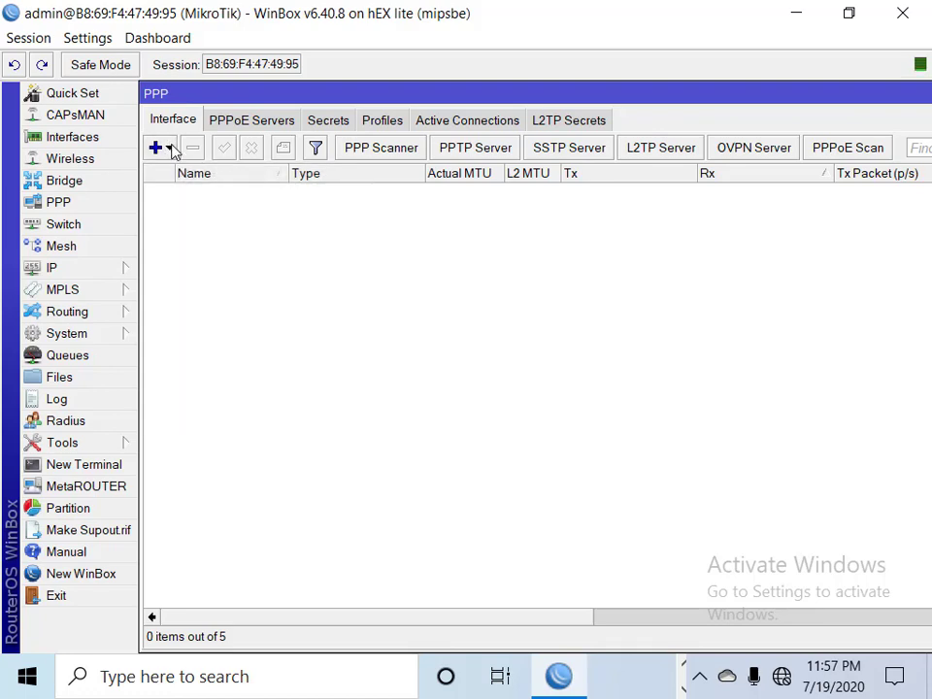
double_click(834, 92)
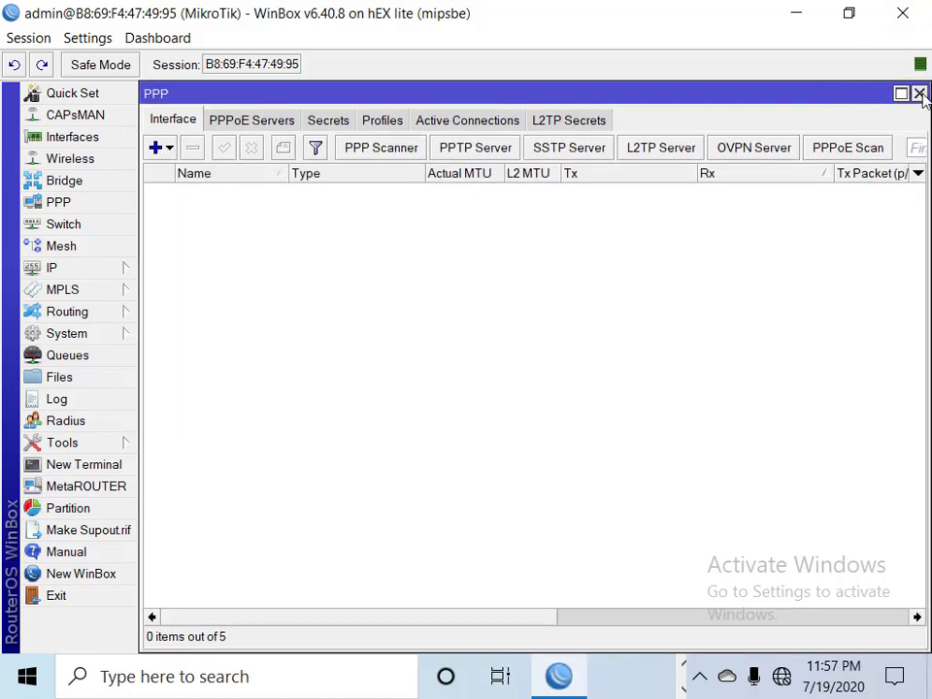
click(918, 94)
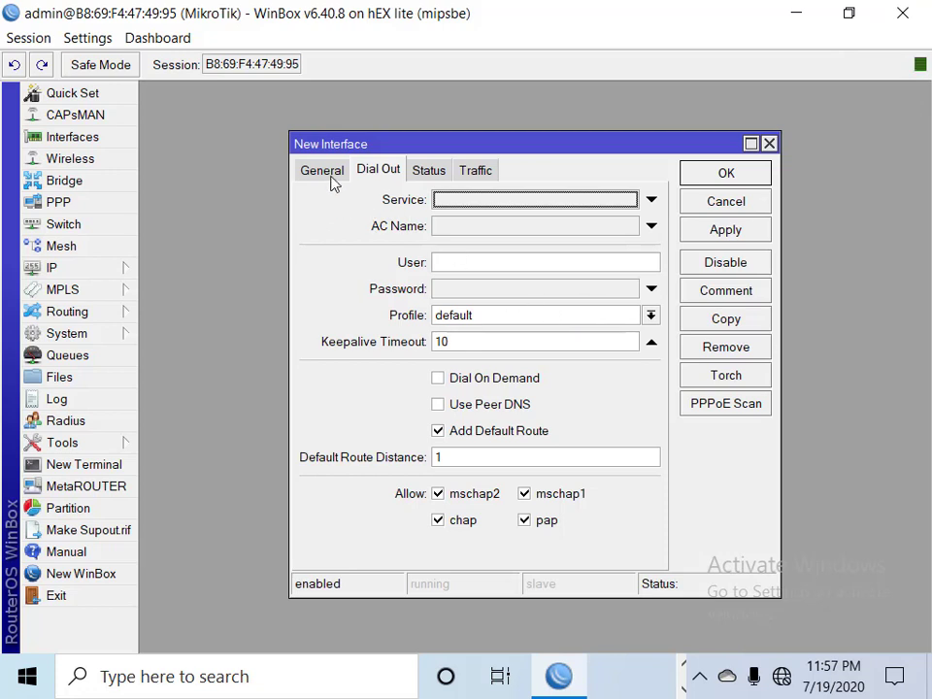
click(324, 171)
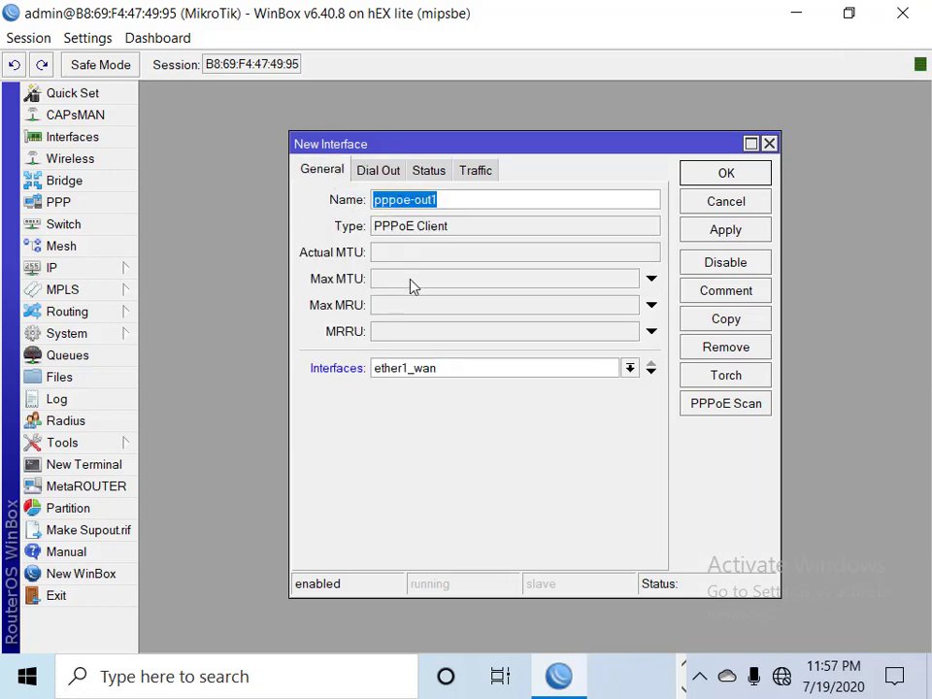
click(371, 176)
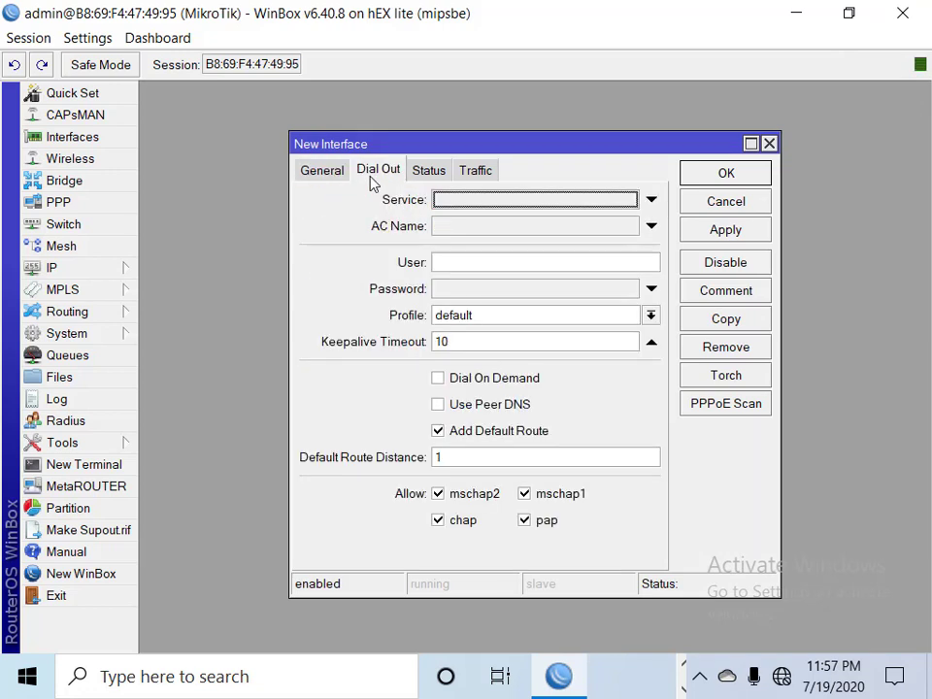
Set the client's dial-out user to test with its password, save, and check pppoe-out1 runs
click(457, 262)
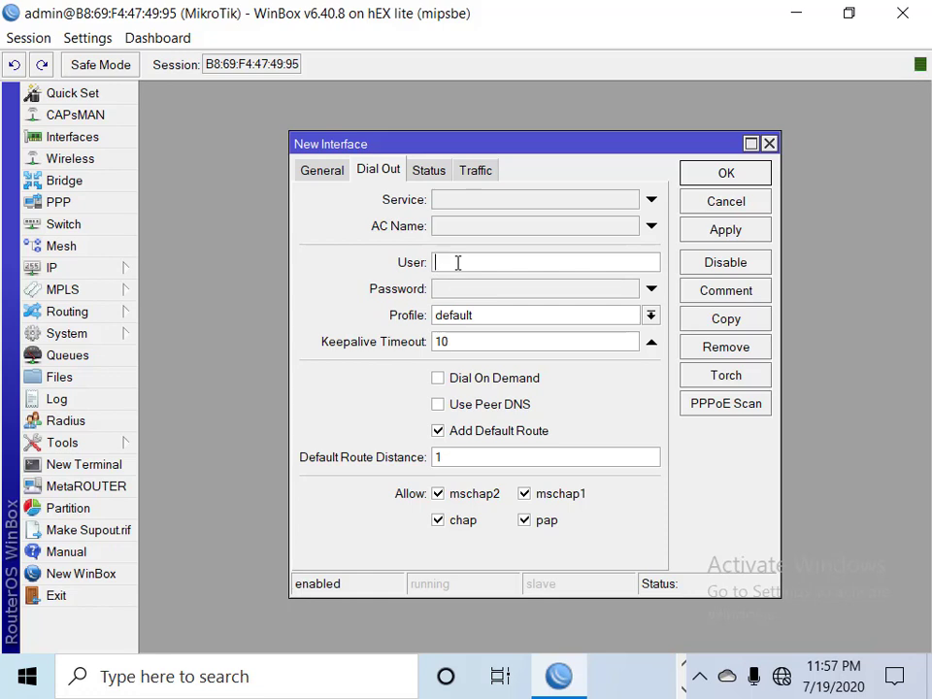
text(test)
click(458, 291)
text(test)
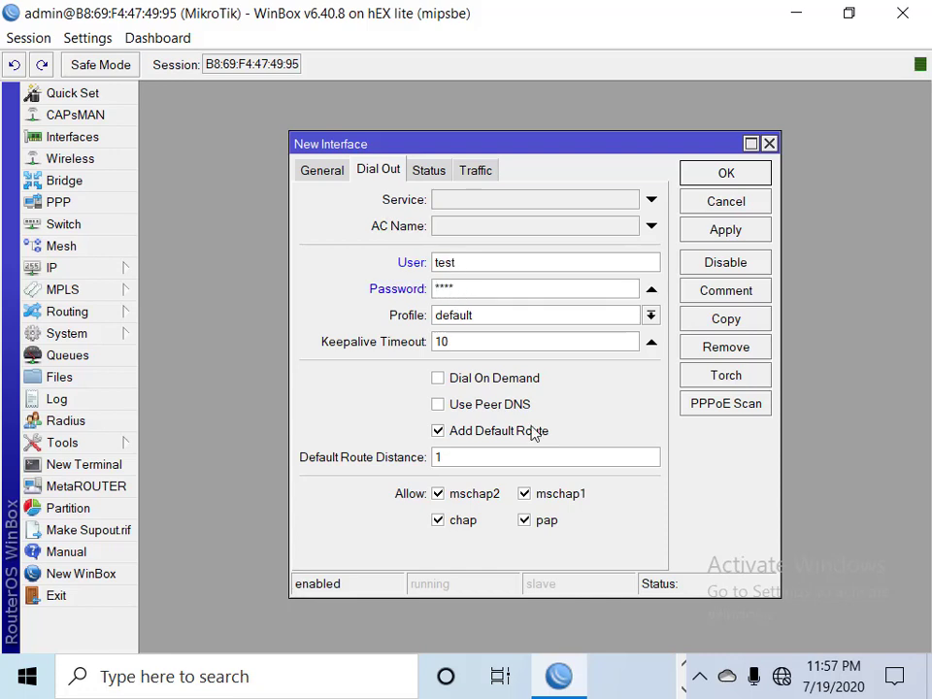
click(724, 230)
click(727, 175)
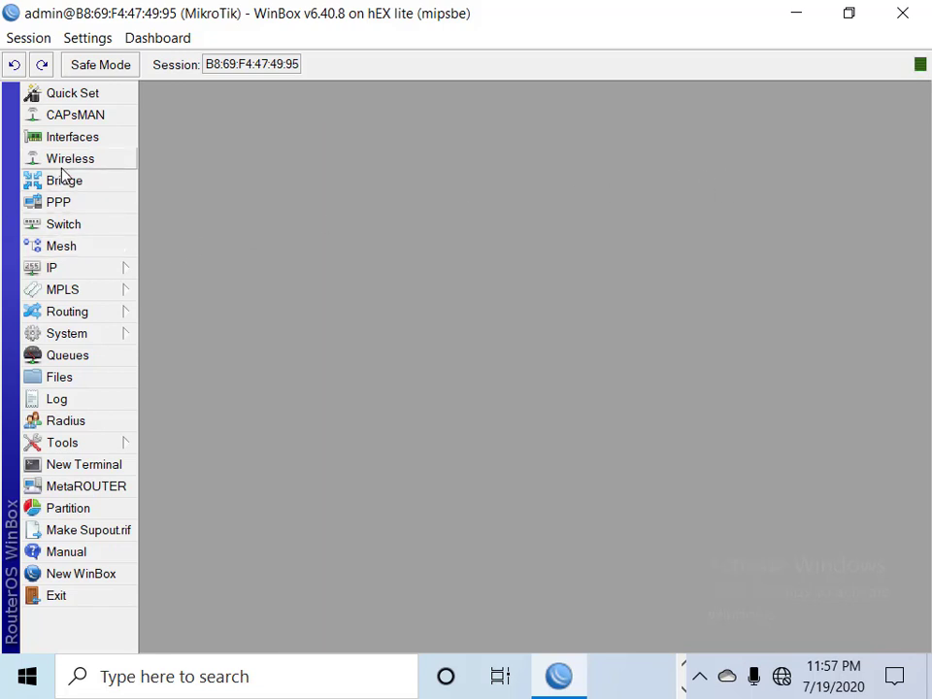
click(59, 202)
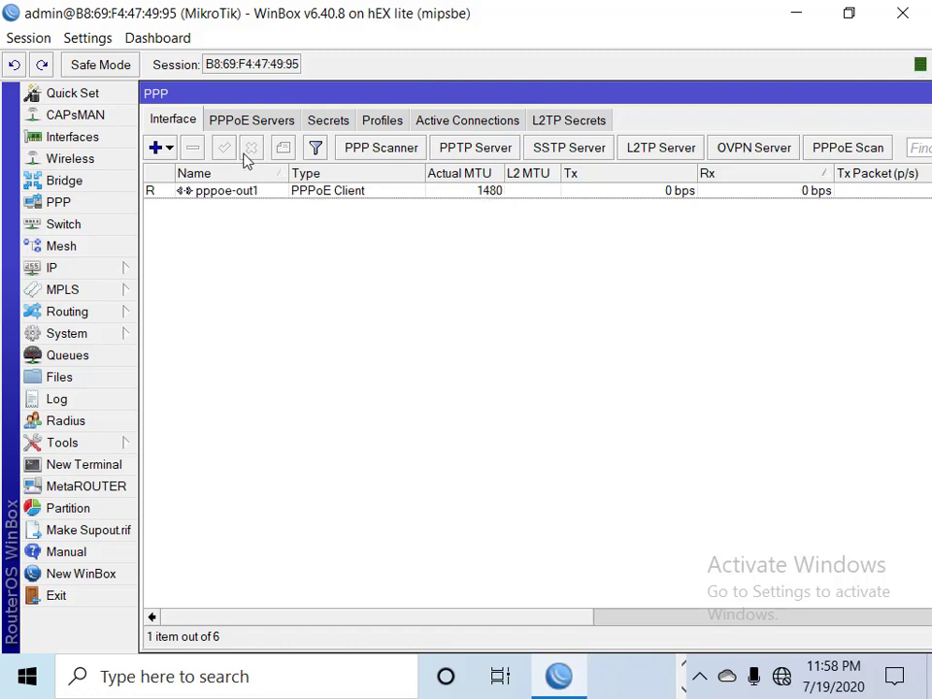
Inspect the 10.10.1.1/24 entry and pppoe-out1's dynamic 20.20.2.184 in the address list, then close it
click(83, 273)
double_click(885, 94)
click(920, 96)
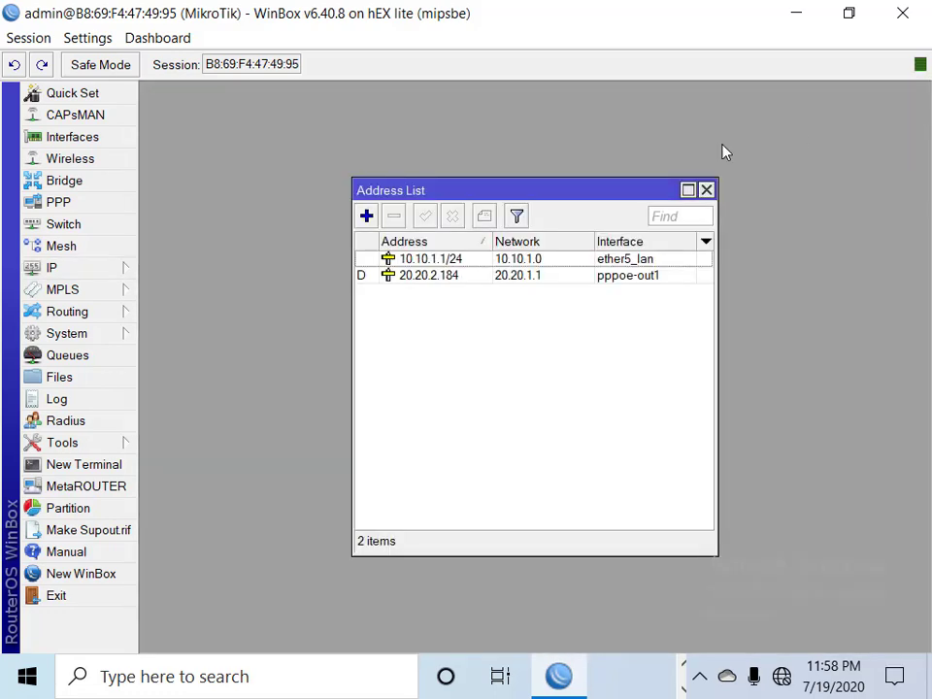
double_click(462, 259)
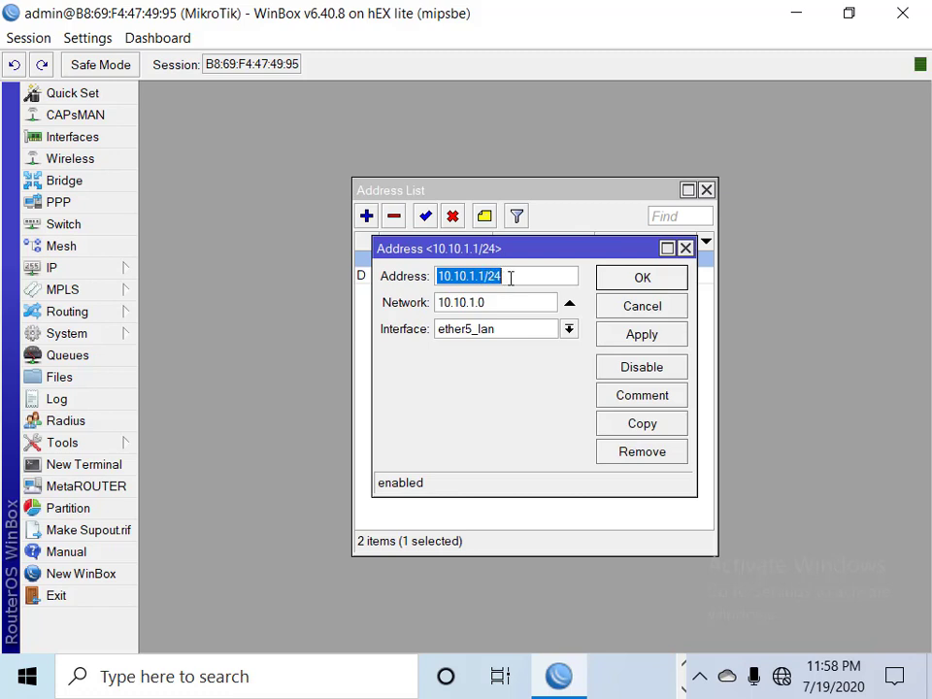
click(649, 309)
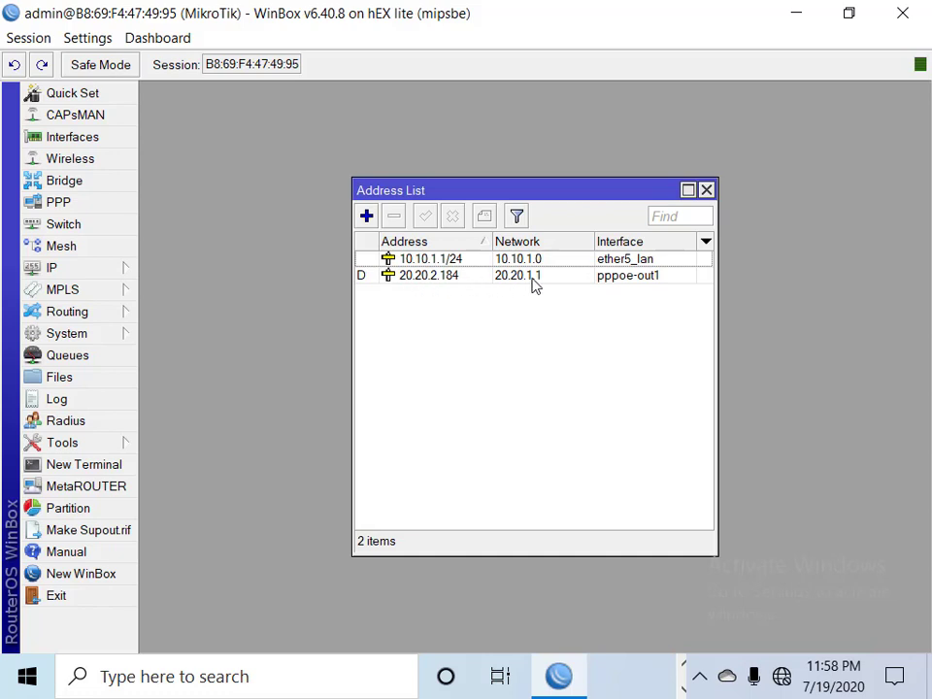
click(706, 190)
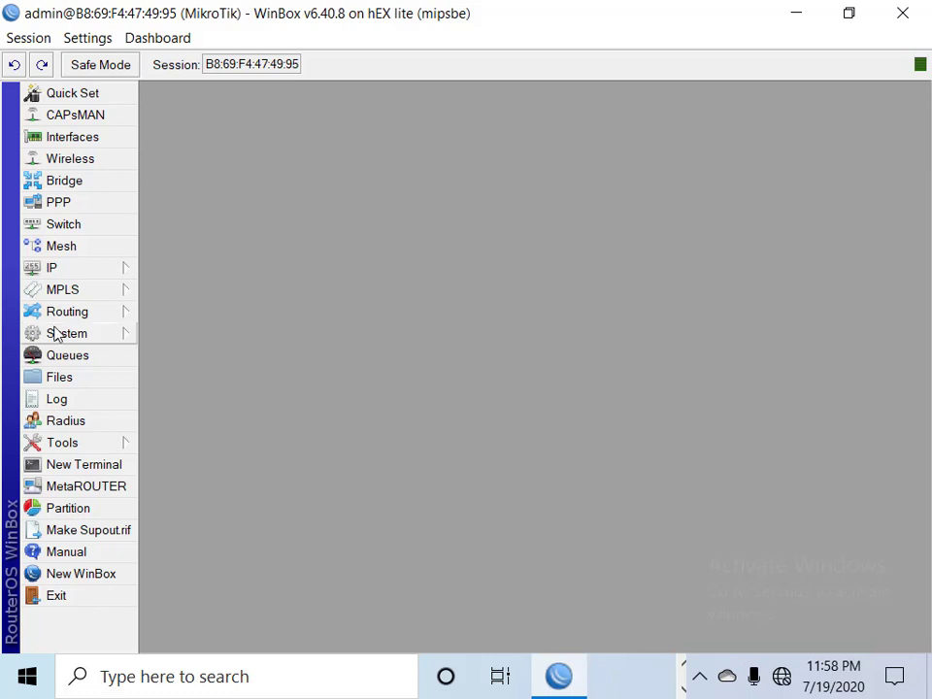
click(86, 274)
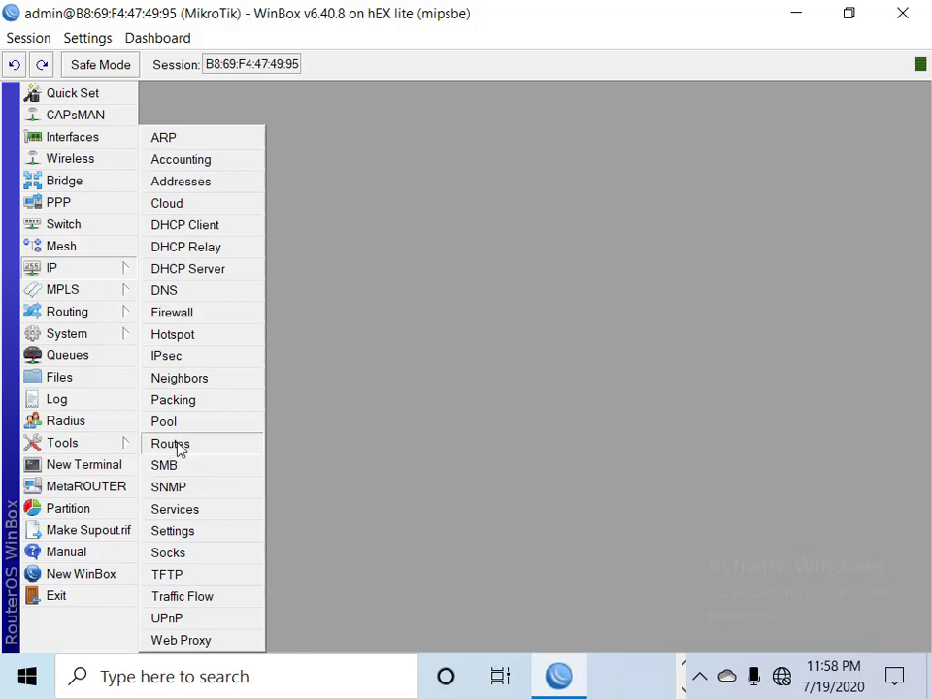
click(173, 445)
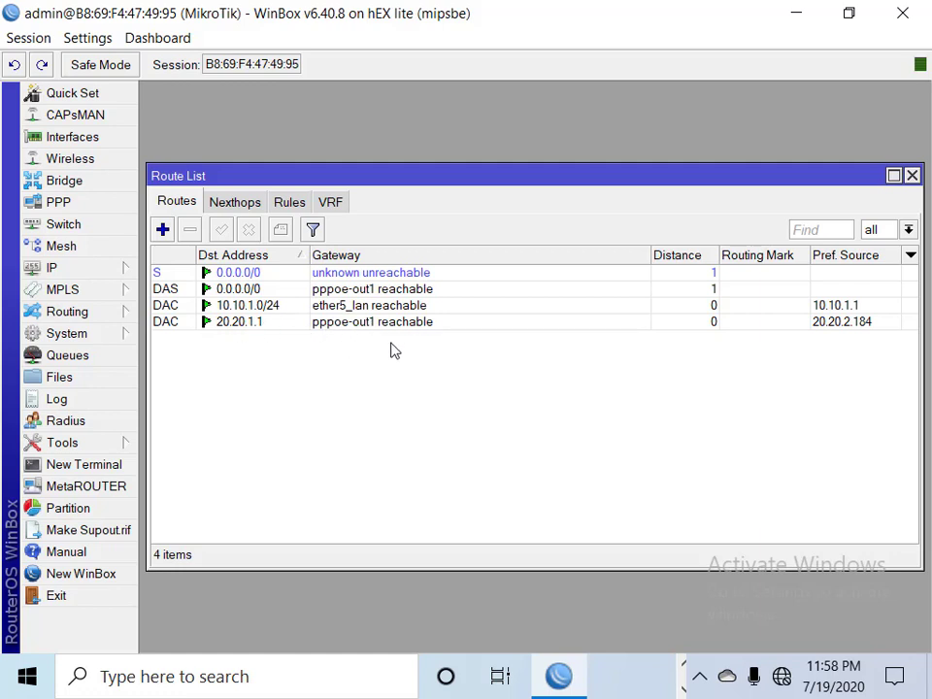
double_click(255, 326)
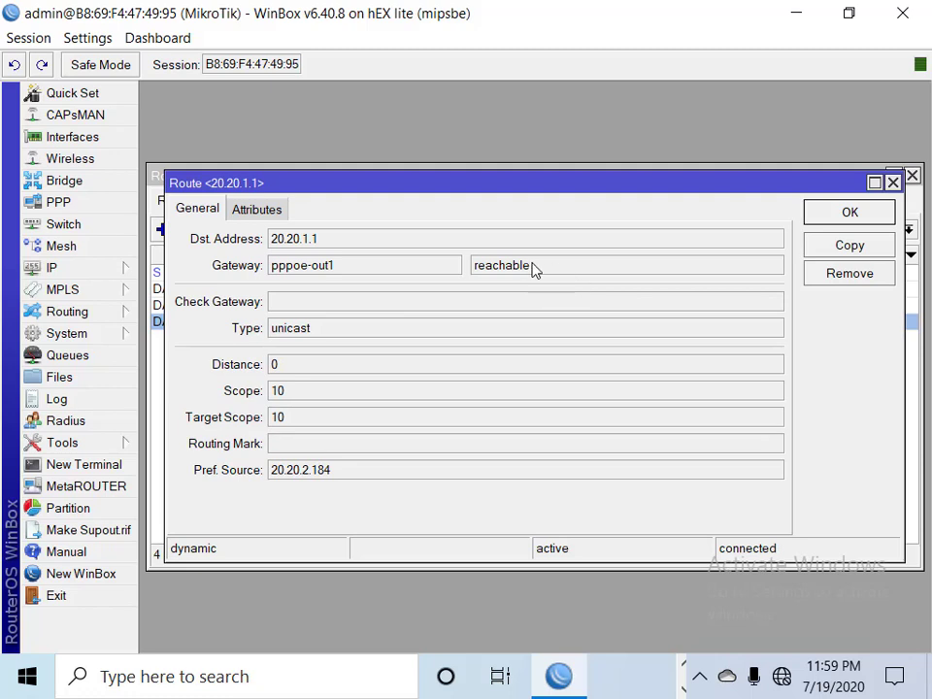
click(857, 219)
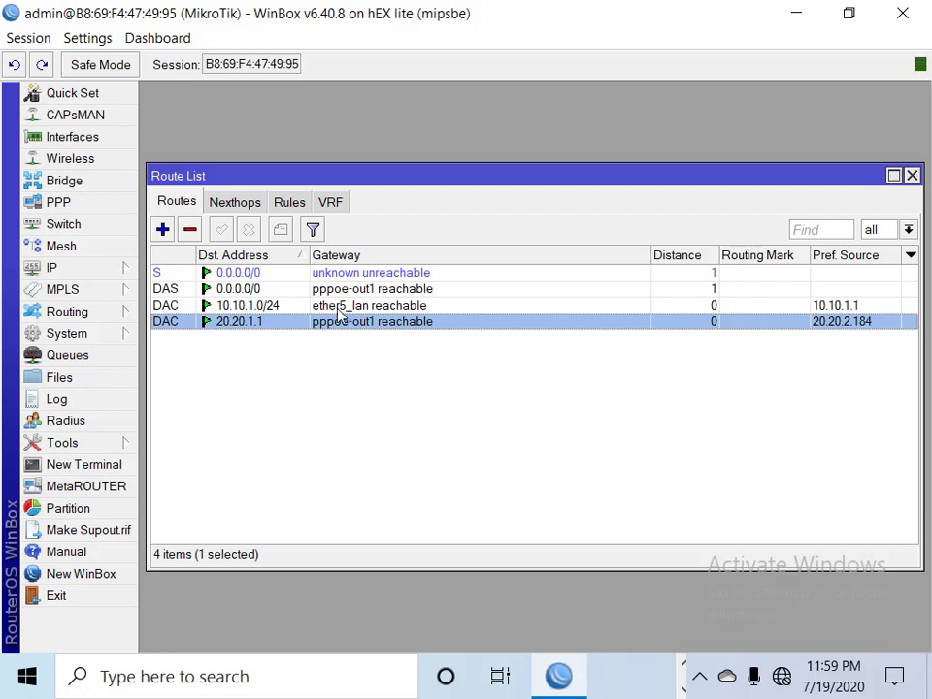
click(912, 176)
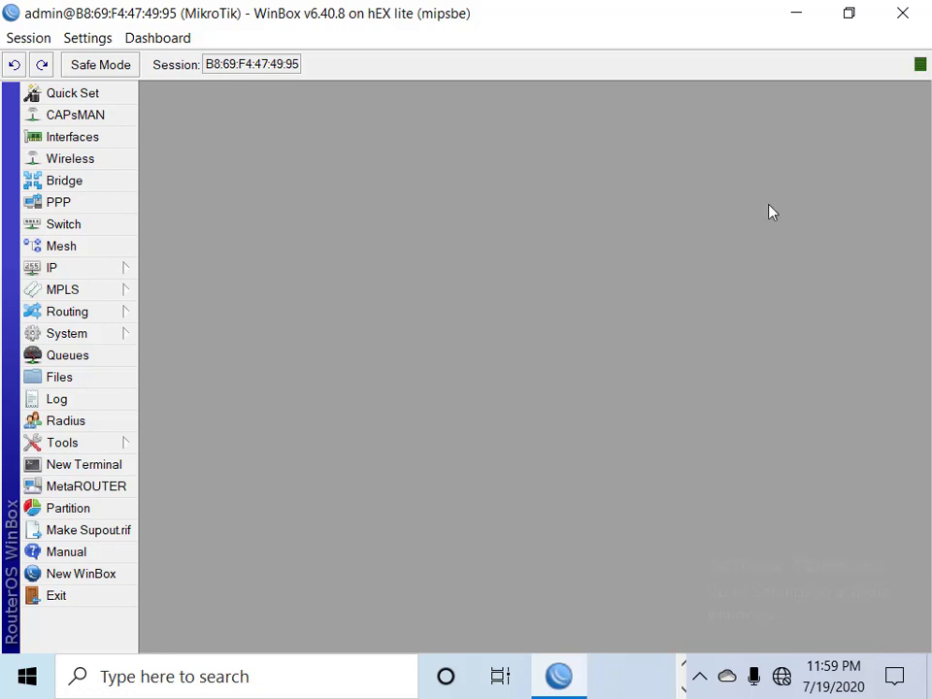
Delete the existing srcnat masquerade rule from the firewall NAT table
click(68, 271)
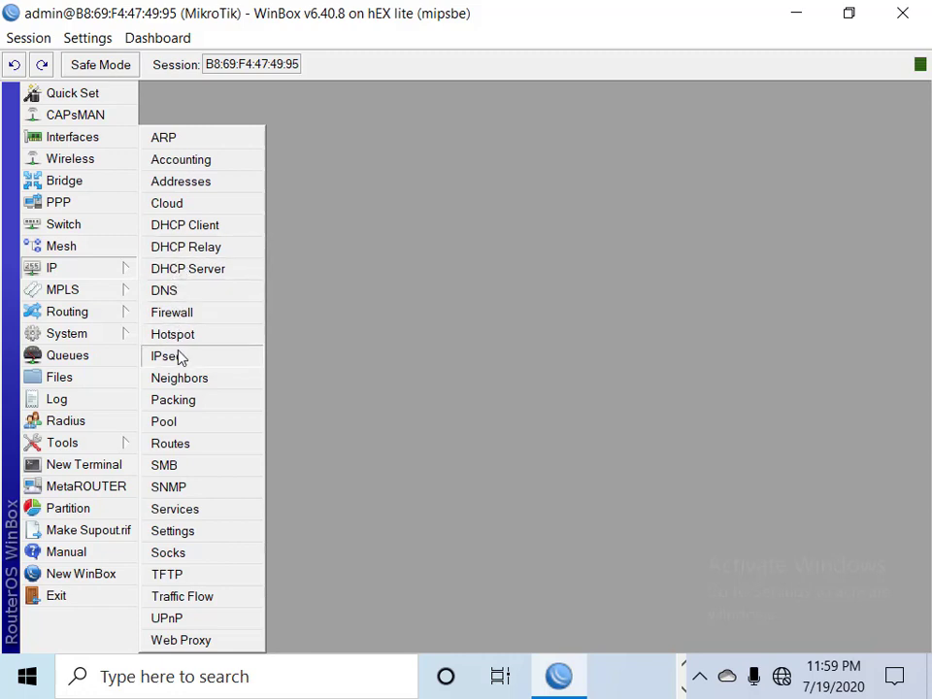
click(181, 313)
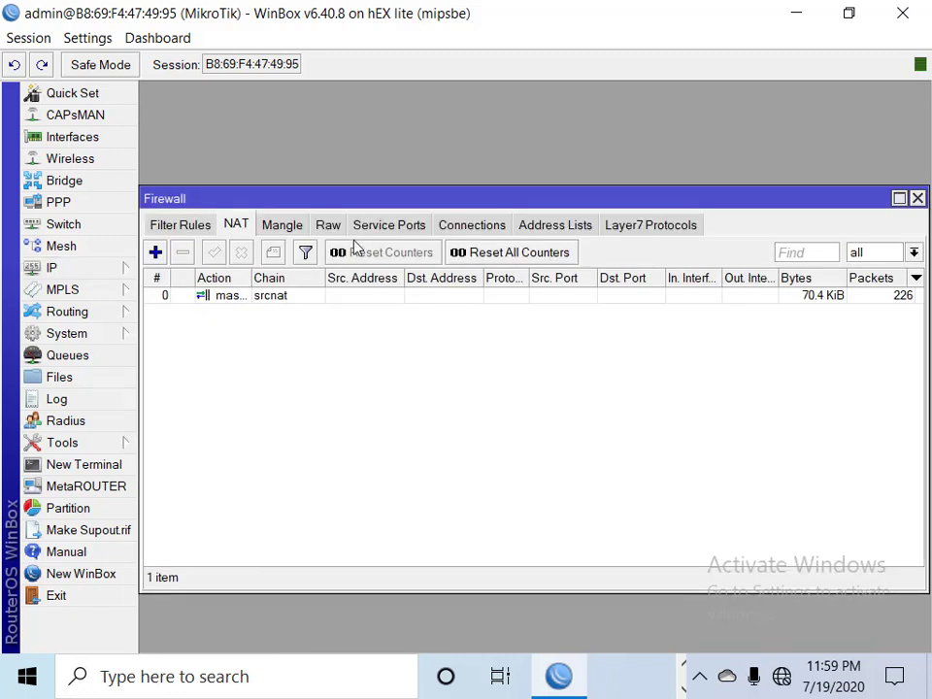
double_click(223, 295)
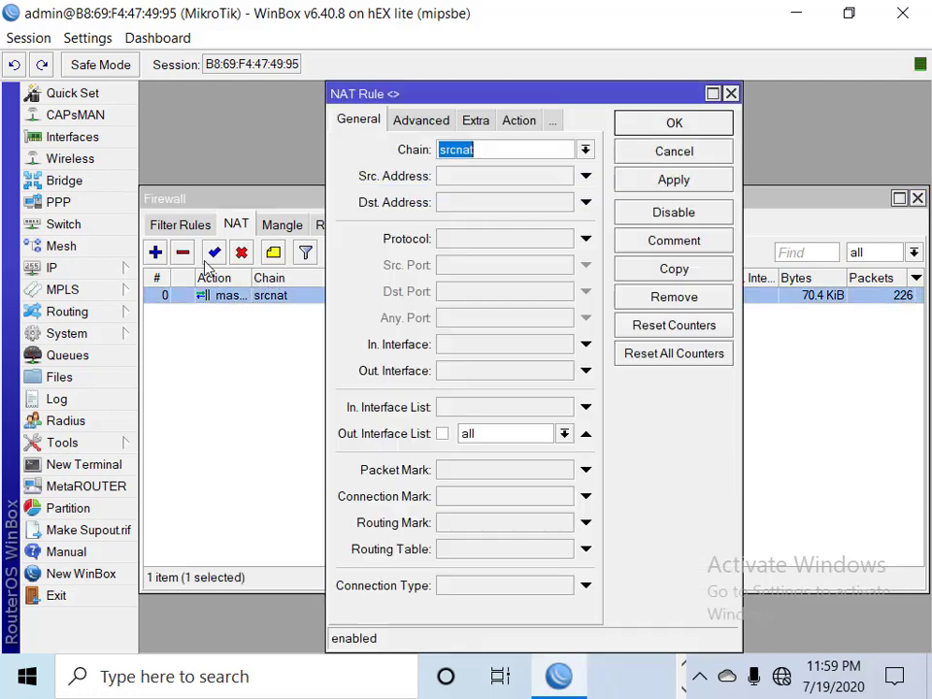
click(183, 252)
Add a srcnat rule with Out. Interface List all and action masquerade, then close Firewall
click(156, 253)
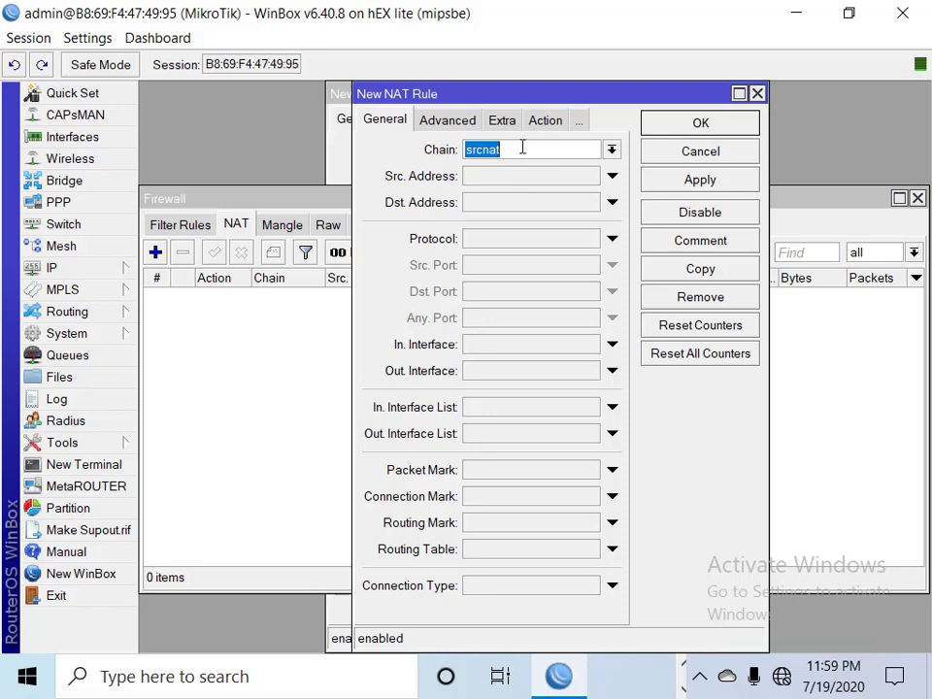
click(470, 120)
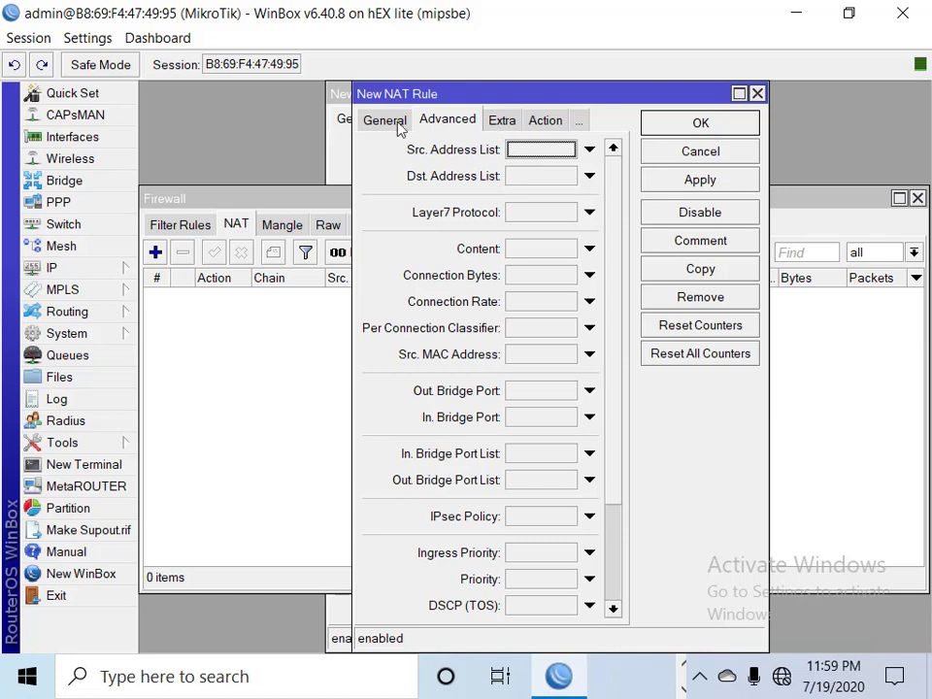
click(389, 121)
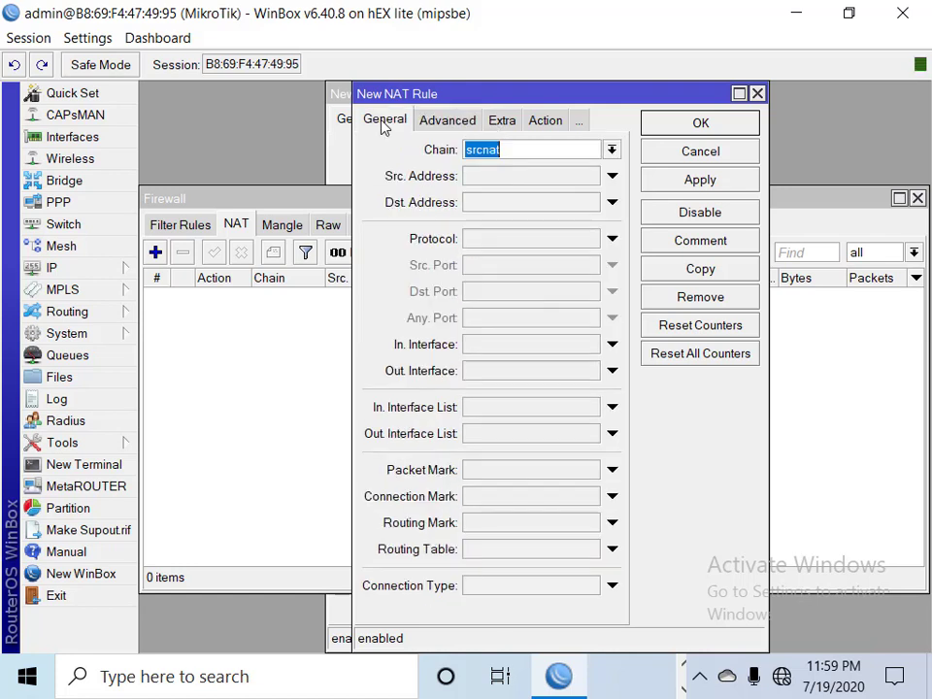
click(552, 439)
click(552, 447)
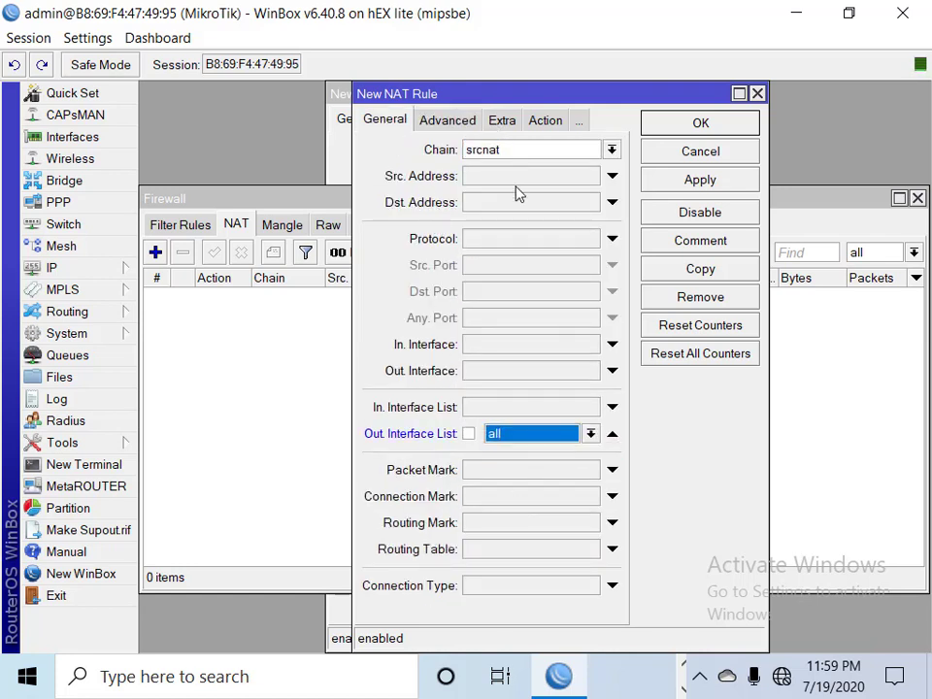
click(534, 129)
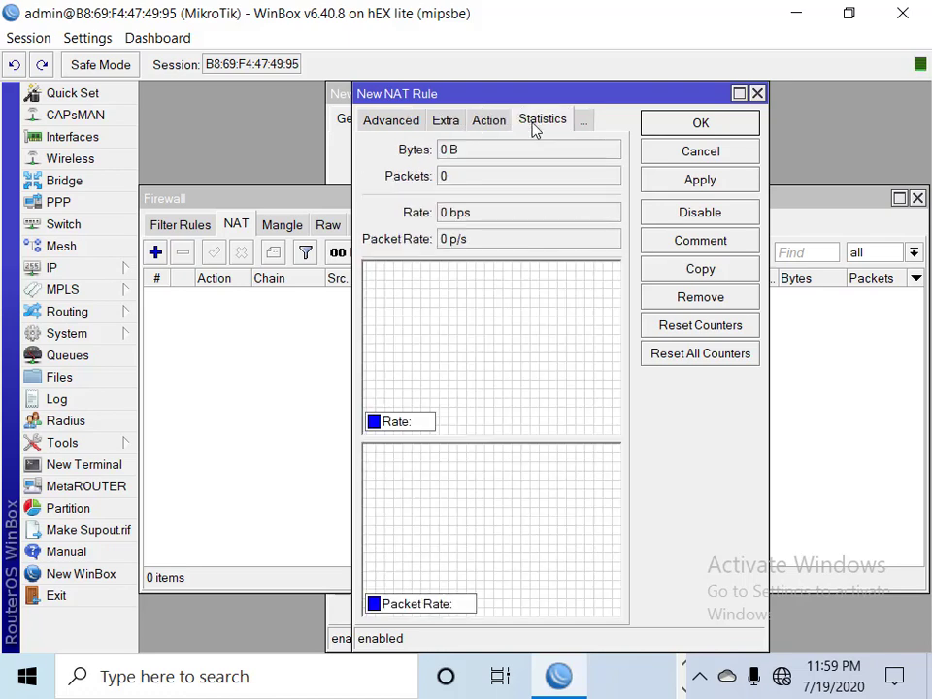
click(497, 124)
click(501, 151)
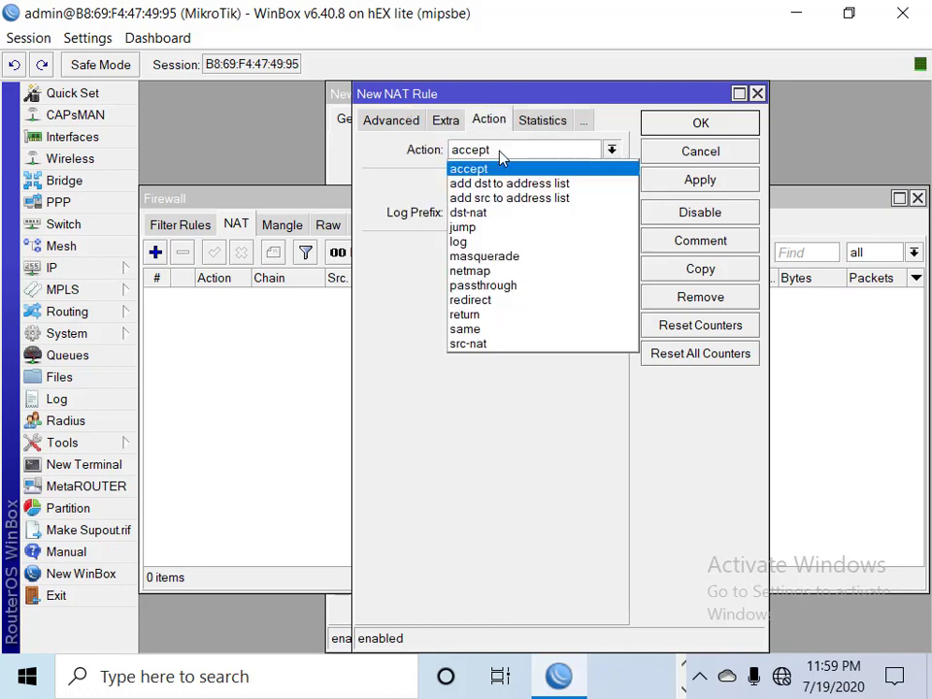
click(499, 257)
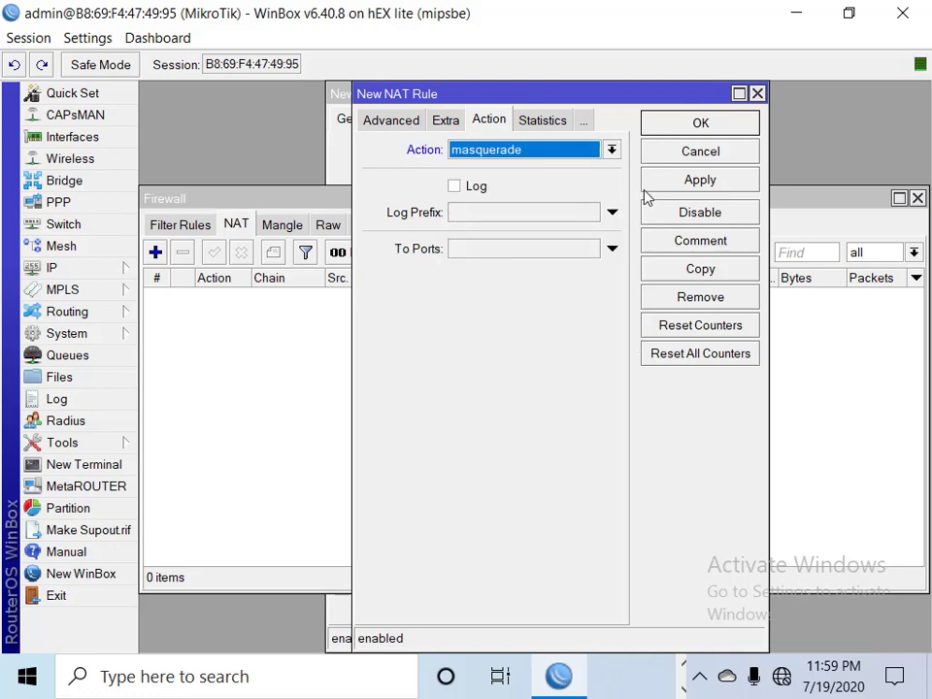
click(699, 181)
click(699, 123)
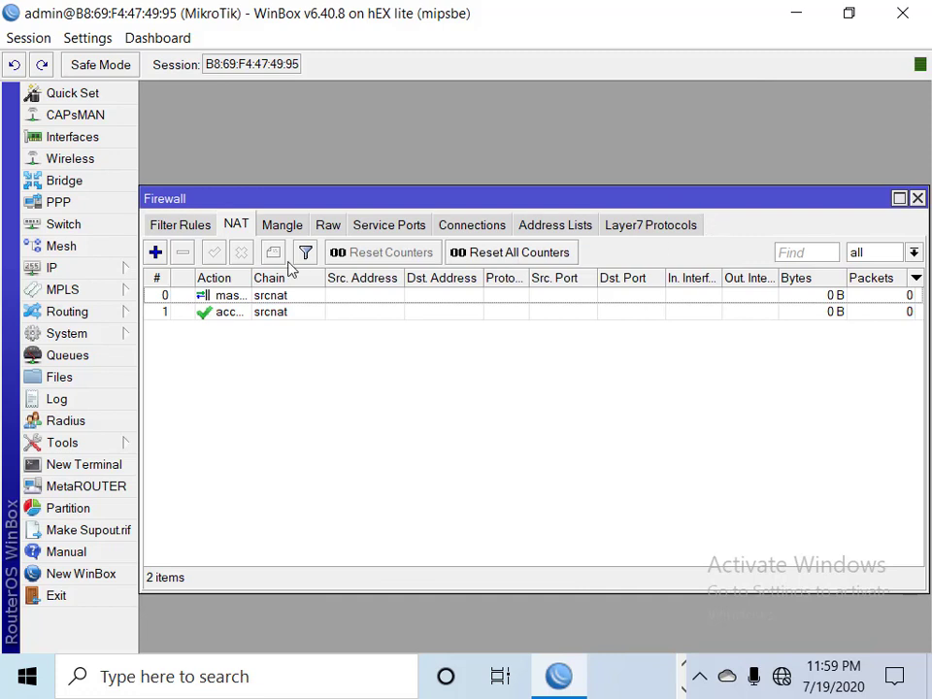
click(916, 198)
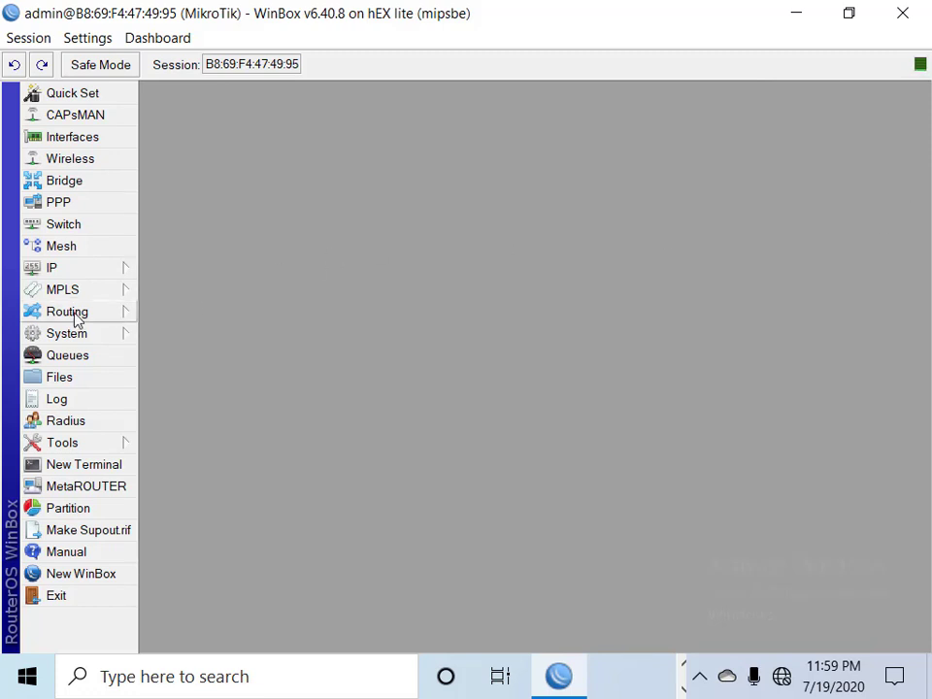
In IP > DNS, replace the server entries with 8.8.8.8 and 8.8.4.4 and apply
click(83, 276)
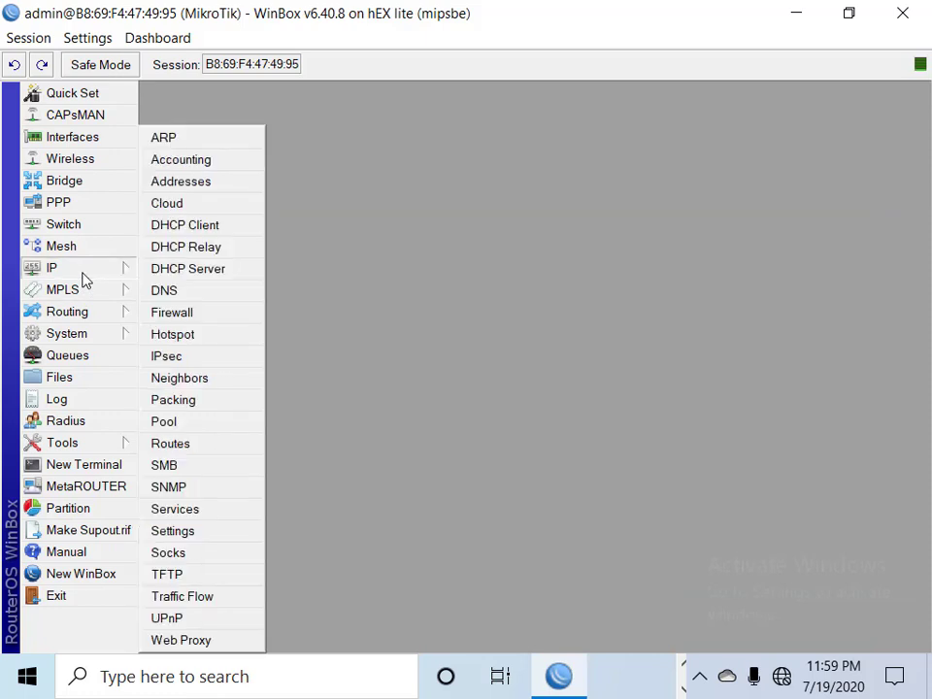
click(173, 291)
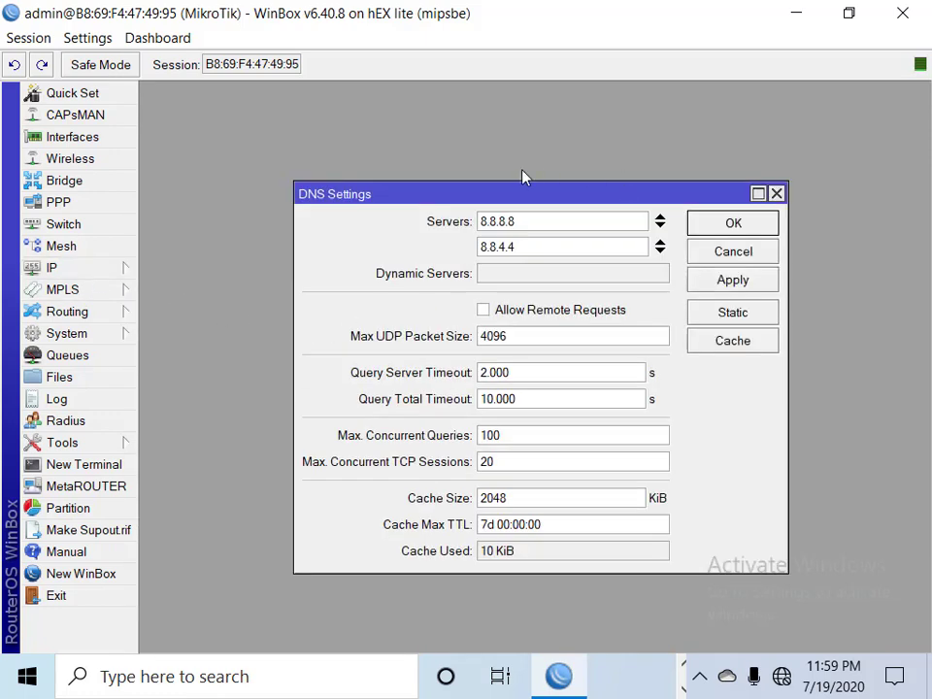
click(530, 225)
click(660, 227)
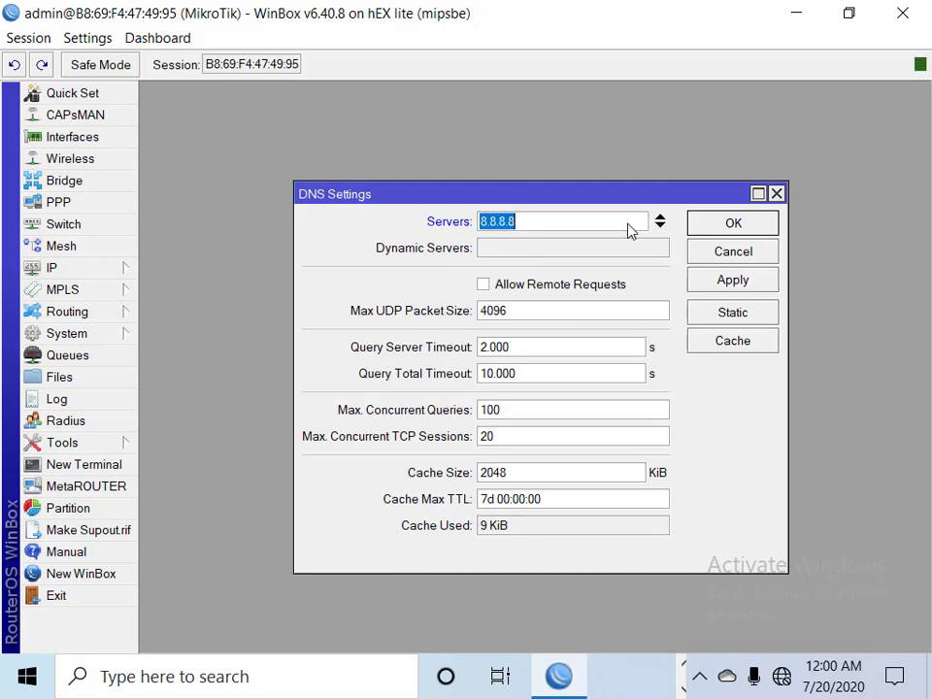
key(BackSpace)
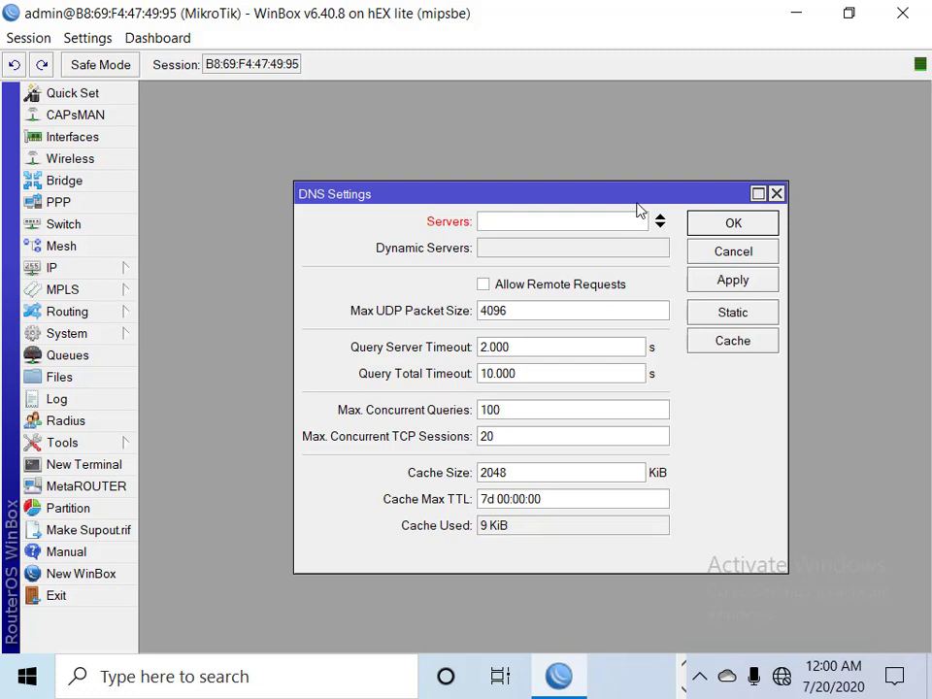
text(8.8.8.8)
click(663, 227)
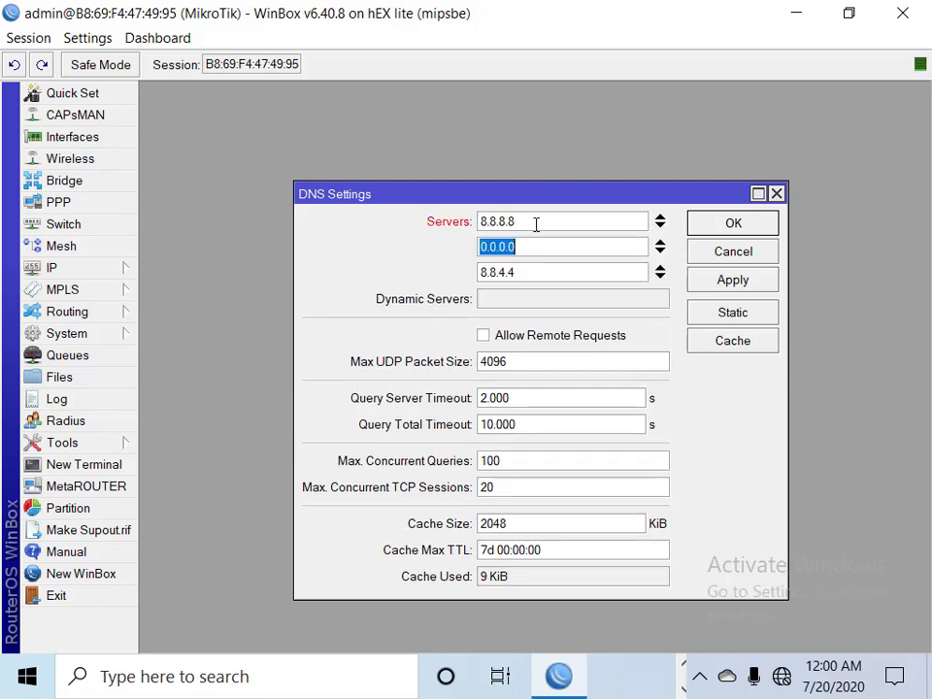
click(661, 274)
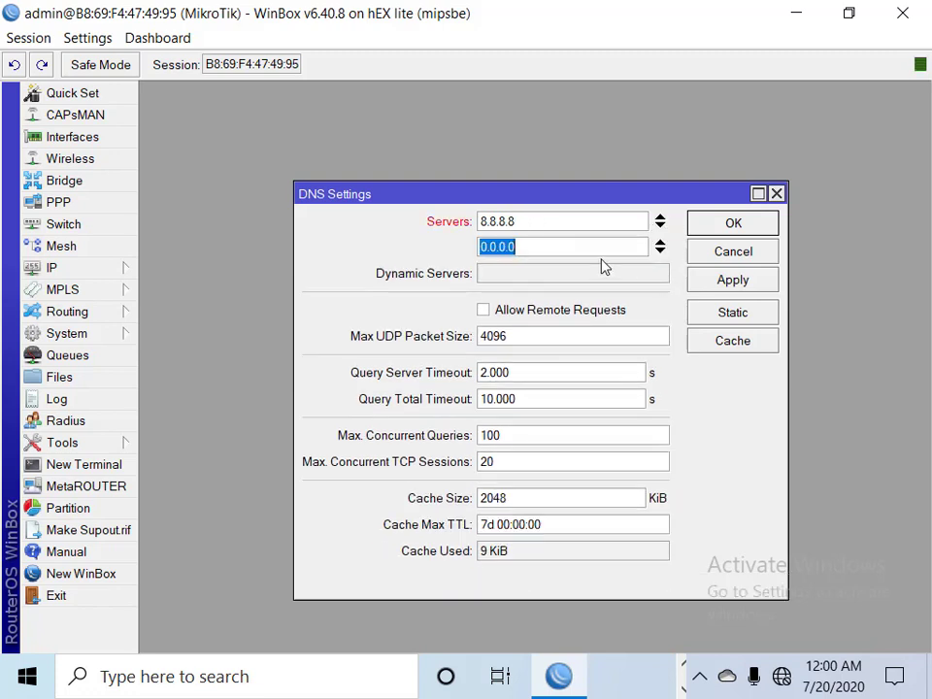
text(8.8.)
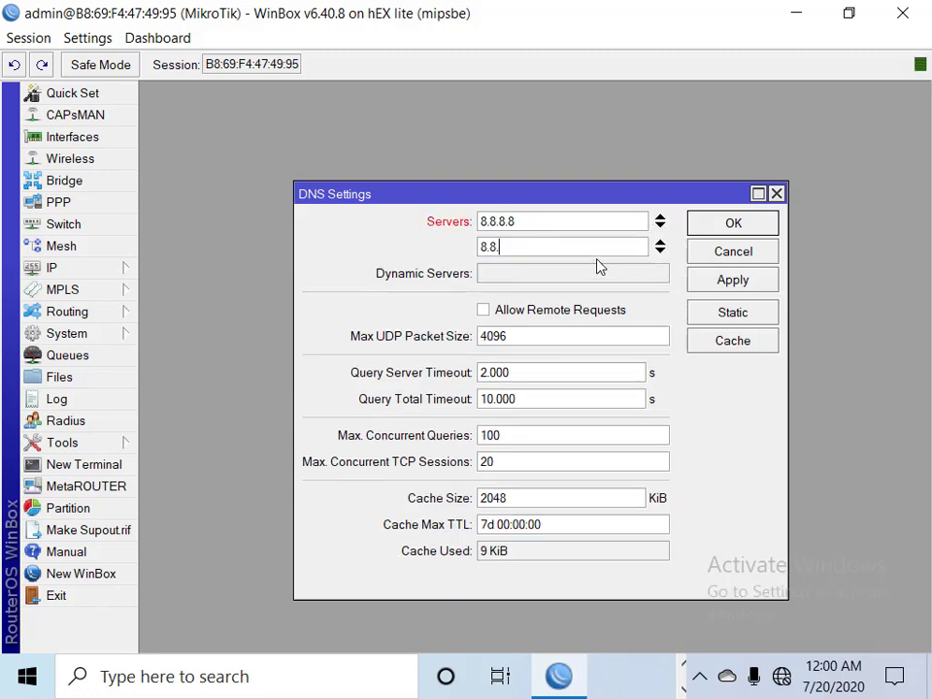
text(4..8)
key(BackSpace)
key(BackSpace)
text(4)
click(746, 284)
click(734, 252)
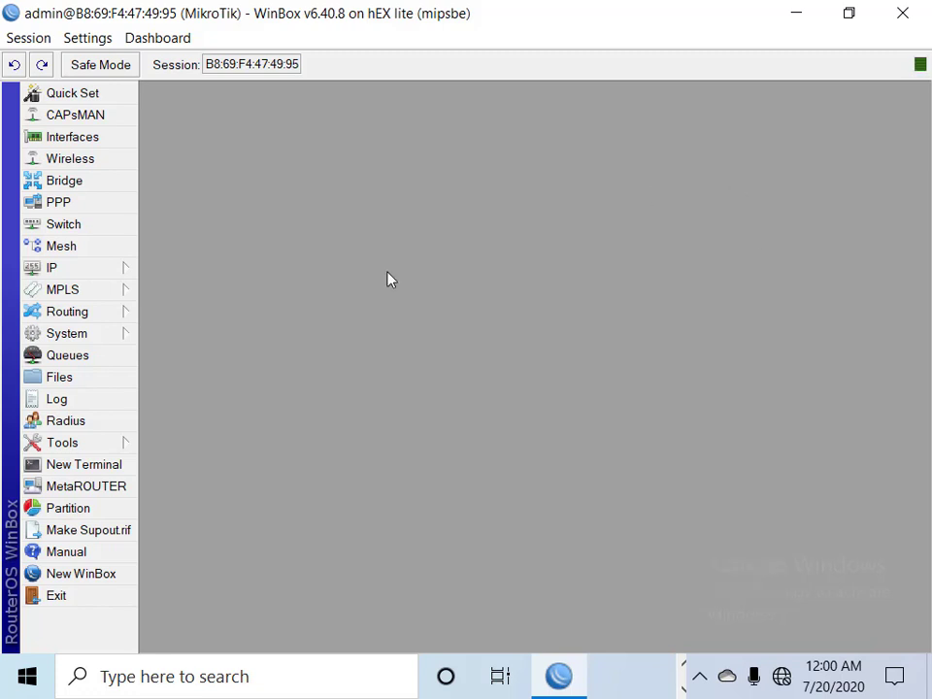
double_click(97, 466)
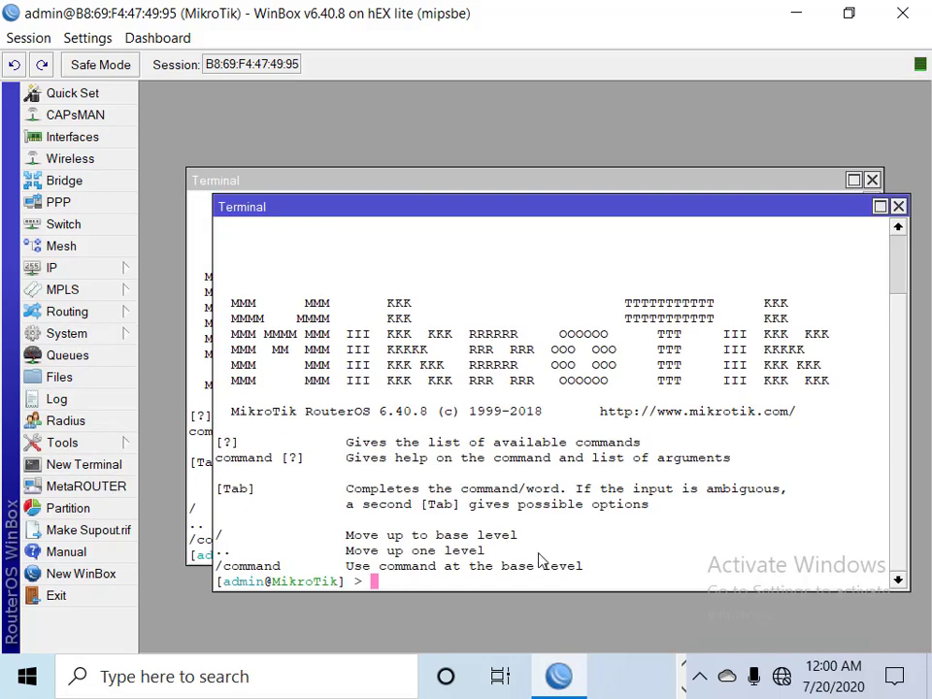
text(ping 8.)
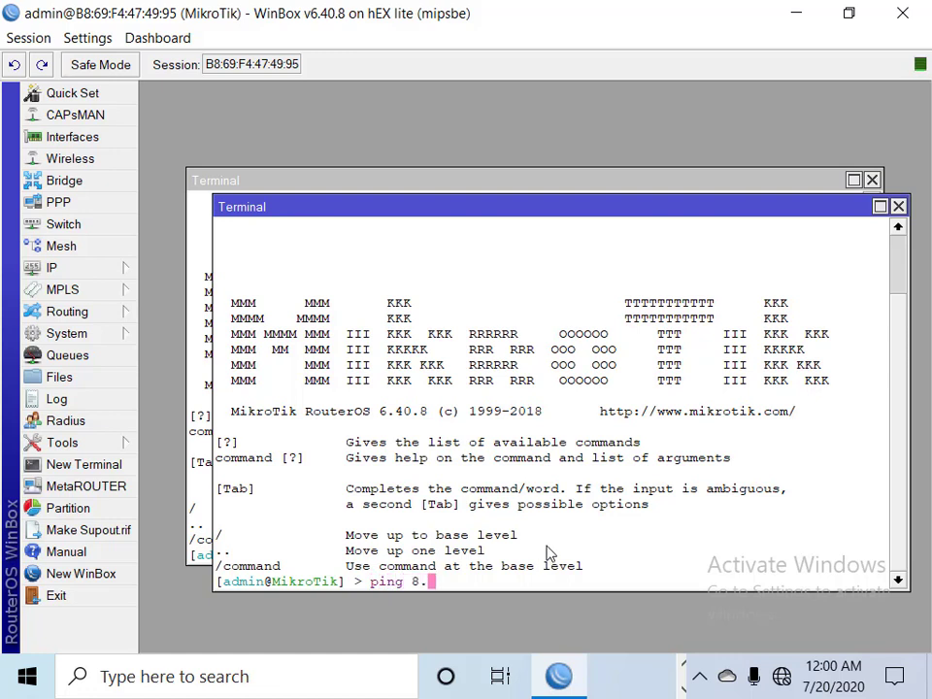
text(8.8.8)
key(Return)
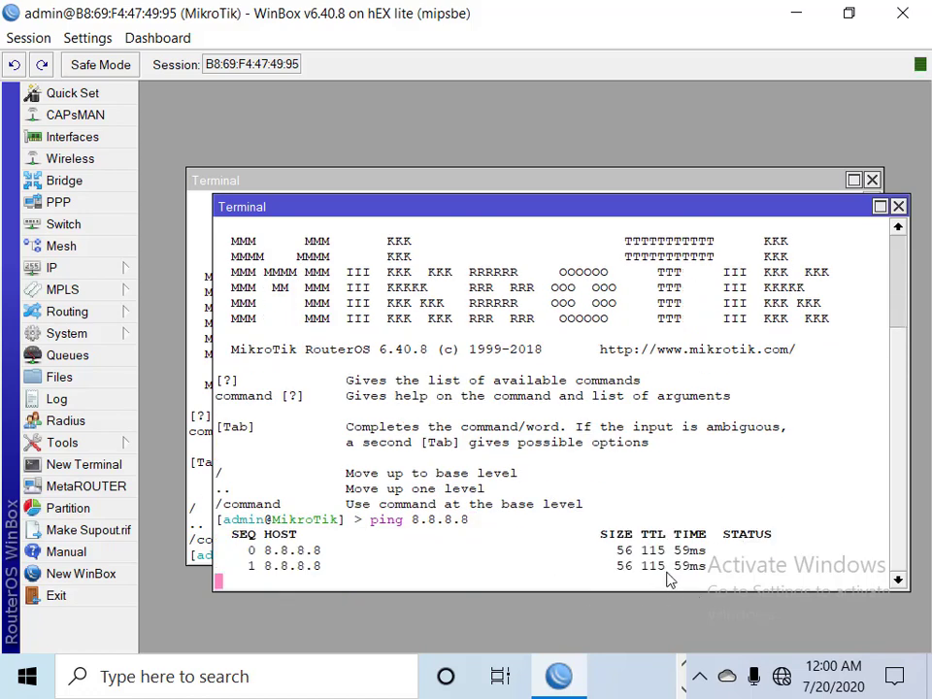
click(899, 208)
click(872, 179)
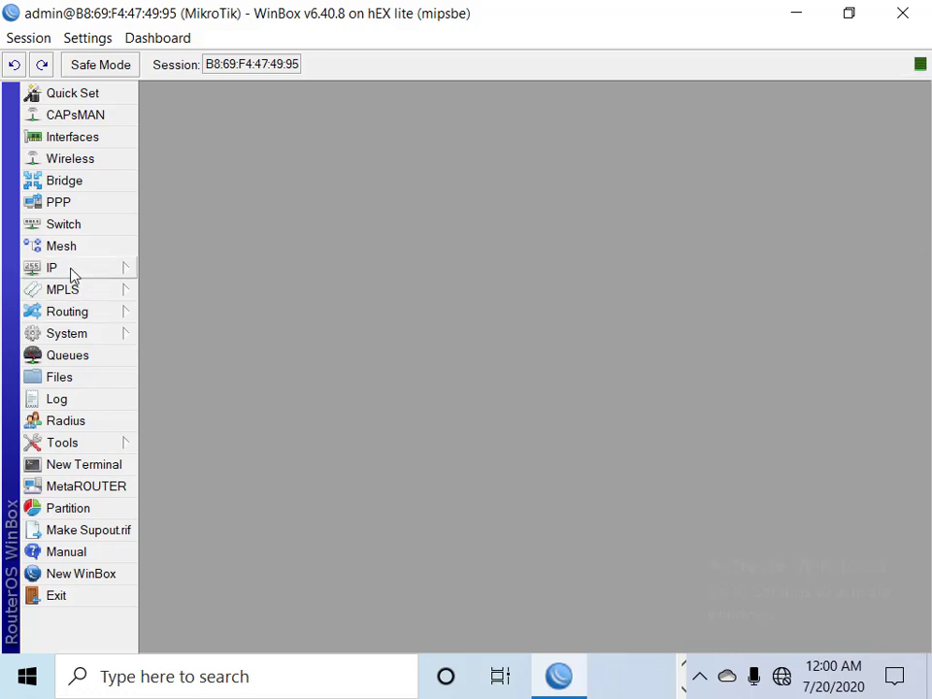
Start a new IP address pool named pppoe_pool
click(60, 204)
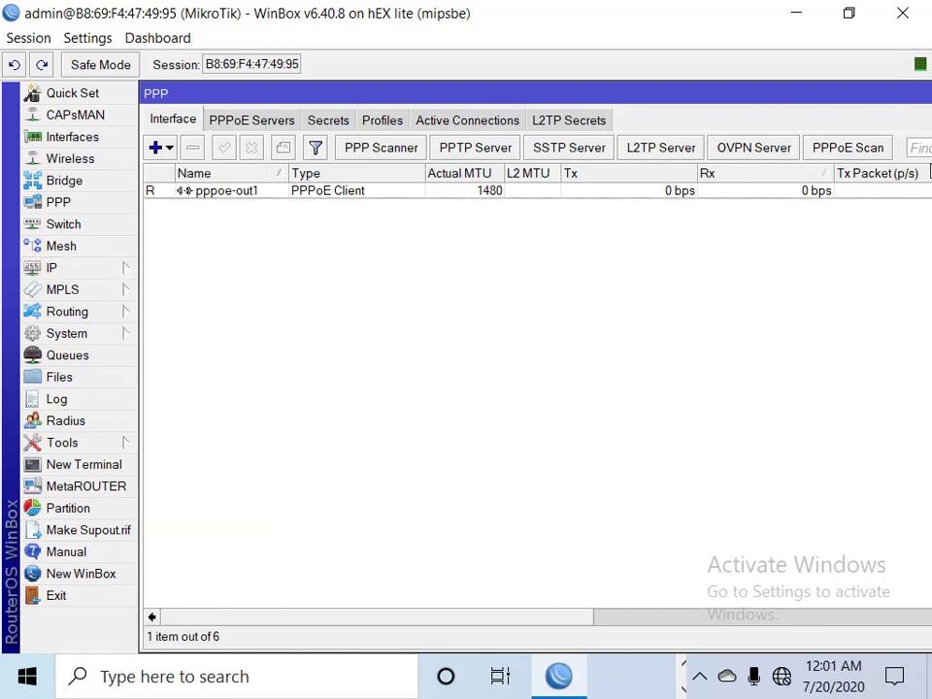
double_click(899, 94)
click(919, 90)
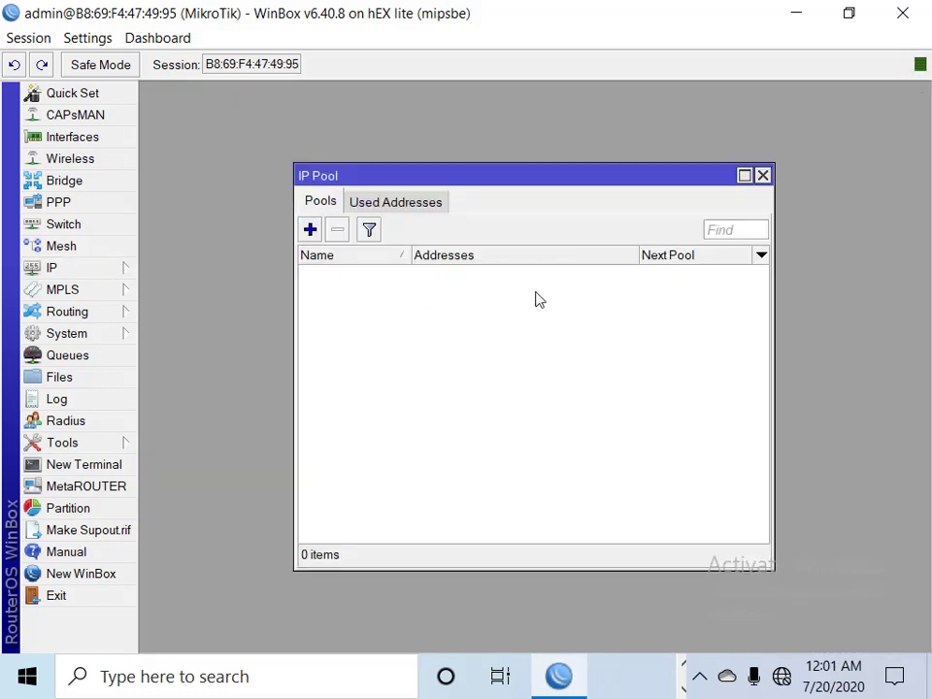
click(310, 230)
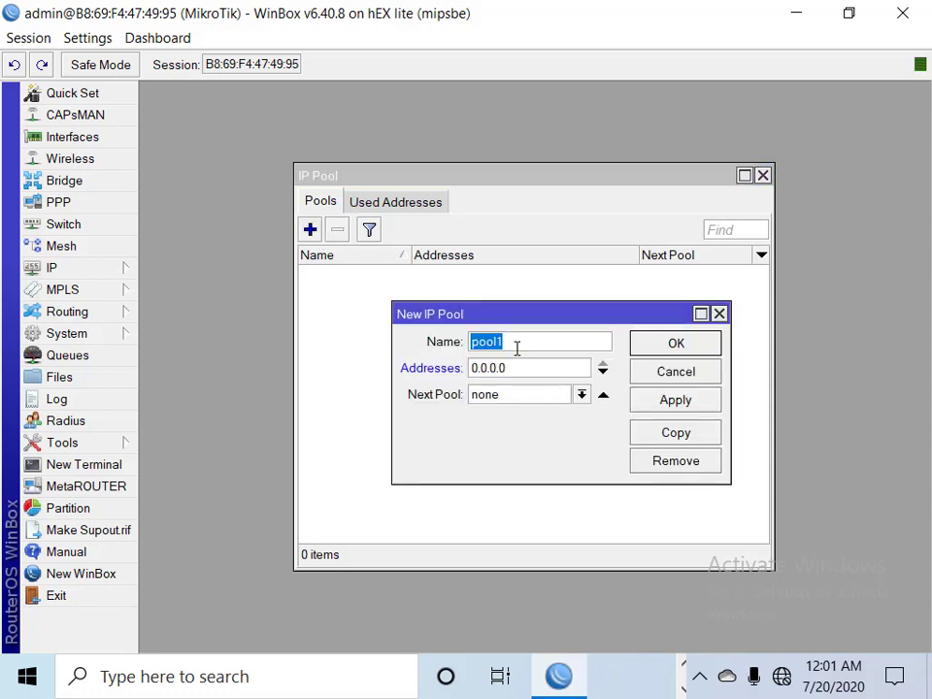
text(p)
text(ppoe_poo)
Give the pool the range 20.20.5.2-20.20.5.254, save it, and return to PPP
click(529, 370)
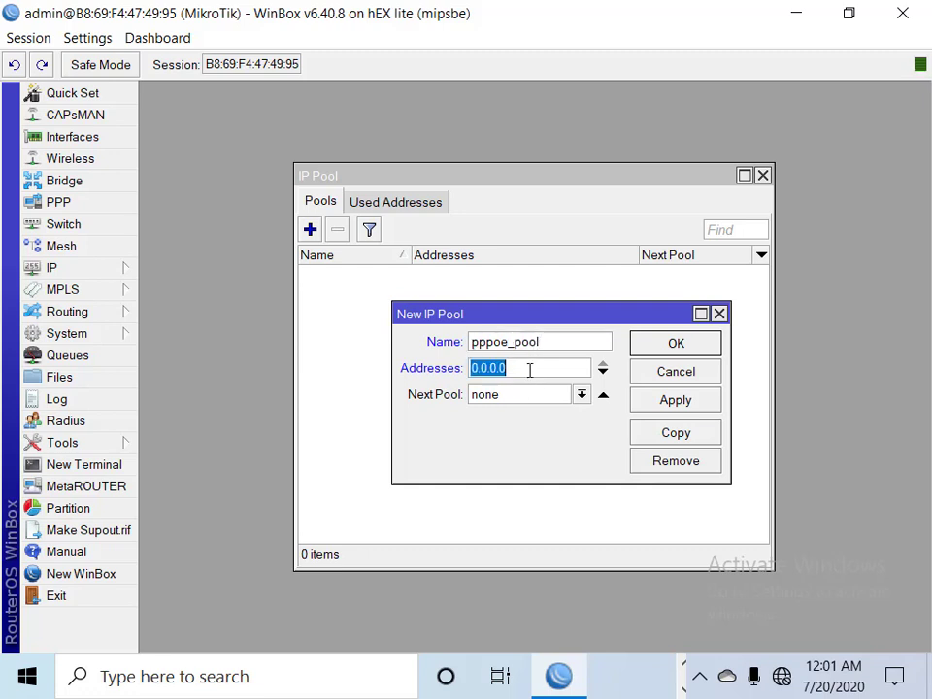
text(20)
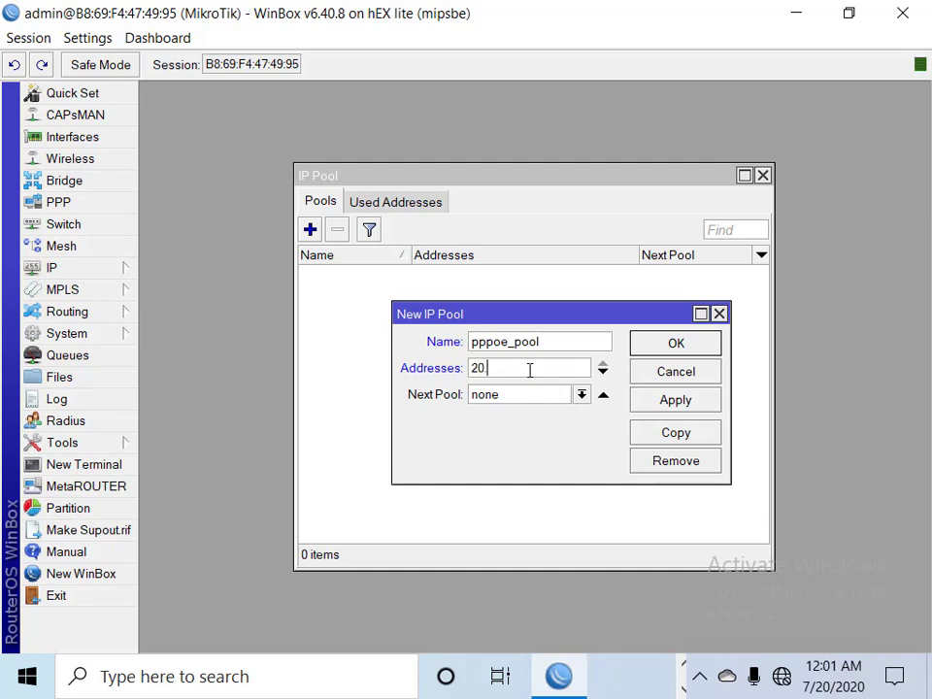
text(.20.5)
text(.2-20.20.5)
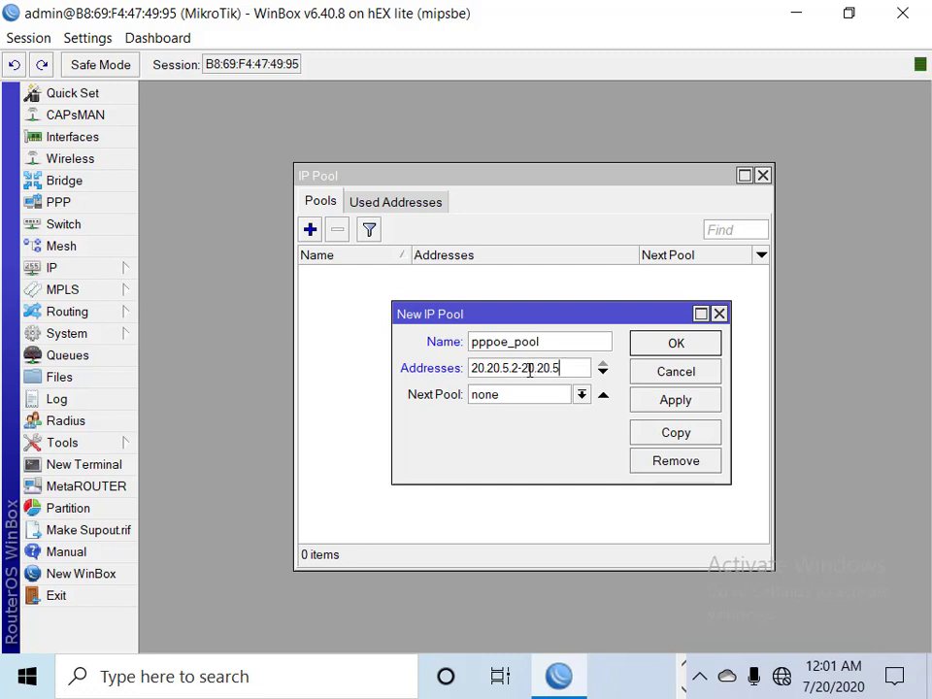
text(.254)
click(686, 401)
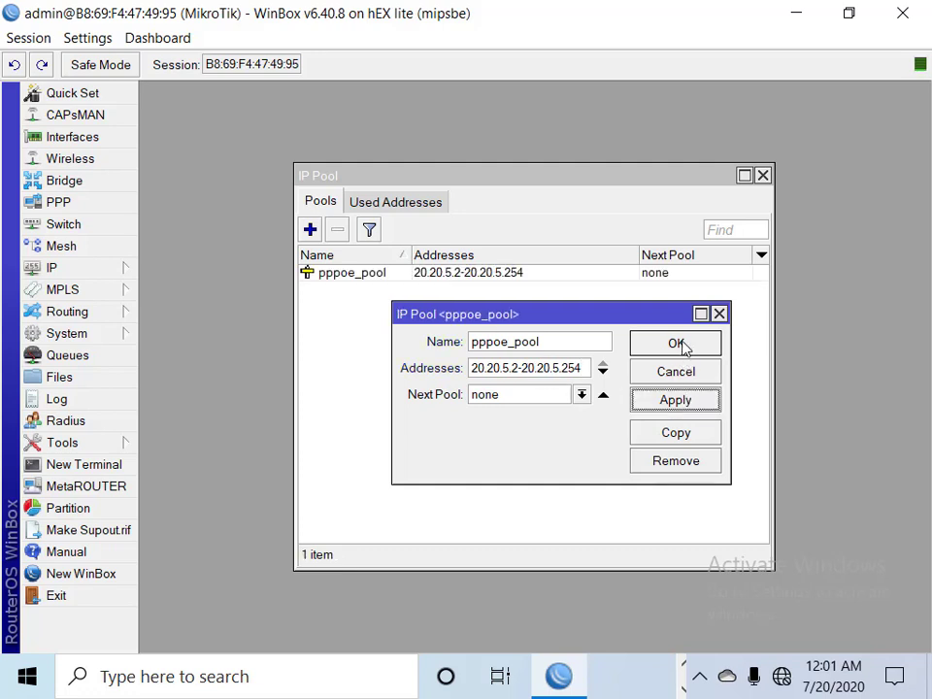
click(682, 344)
click(762, 177)
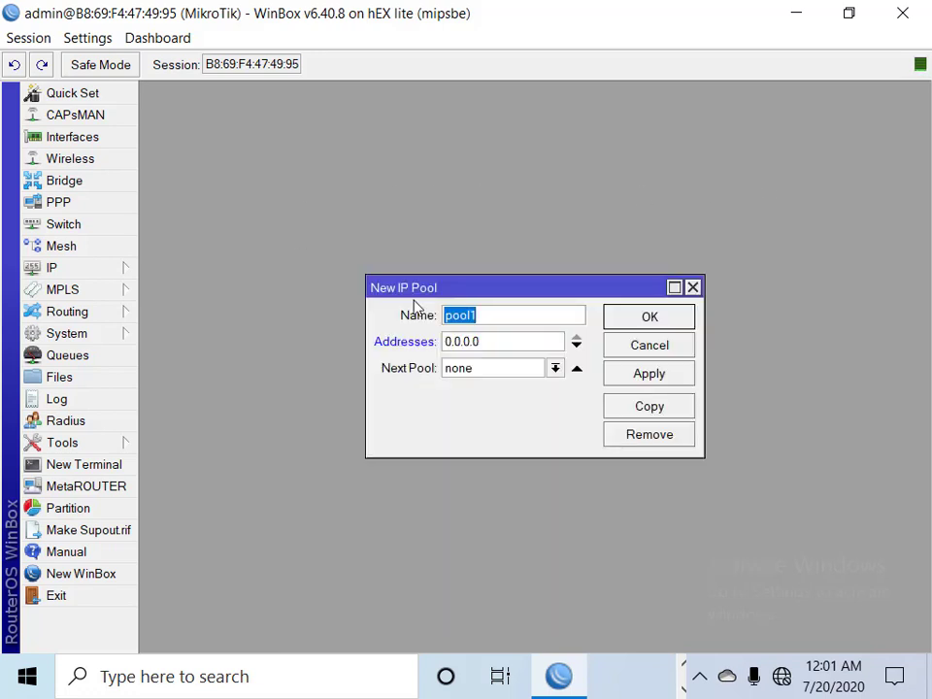
click(692, 288)
click(59, 201)
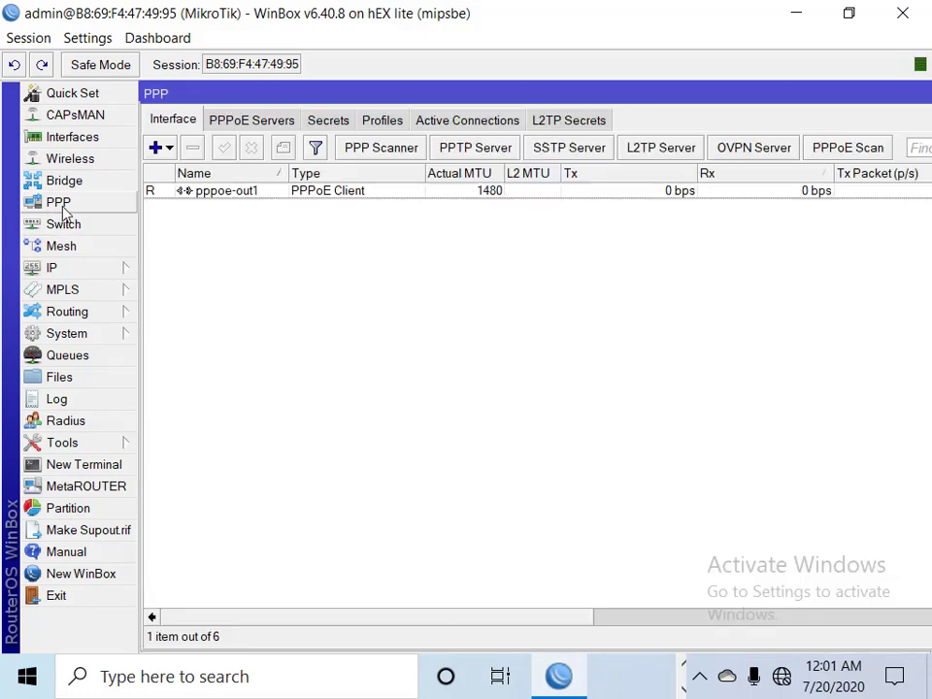
Create PPP profile 1Mb with local address 20.20.5.1 and remote address pool pppoe_pool
click(383, 123)
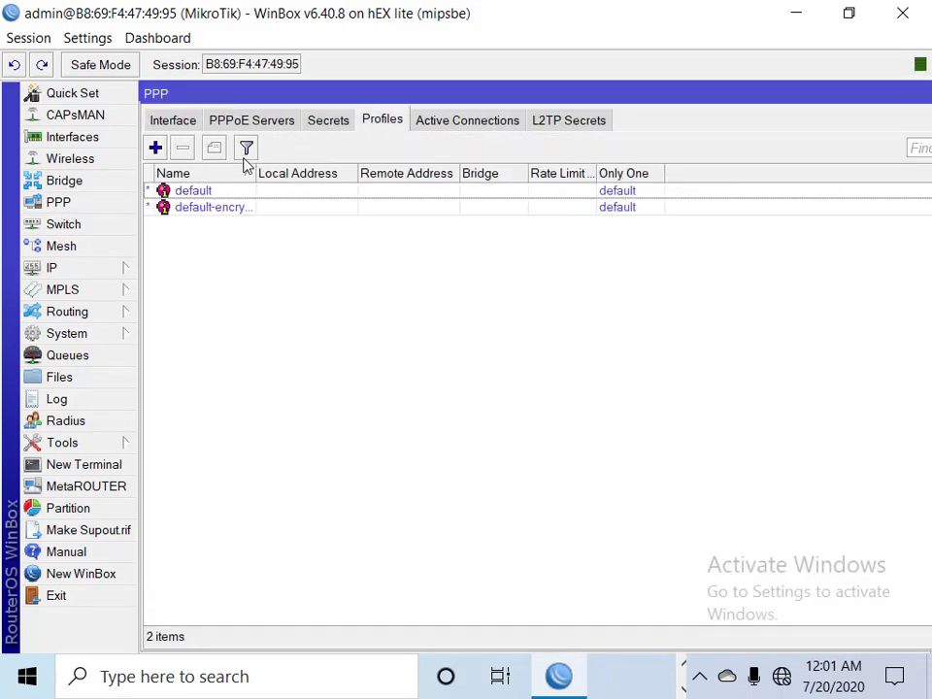
click(156, 149)
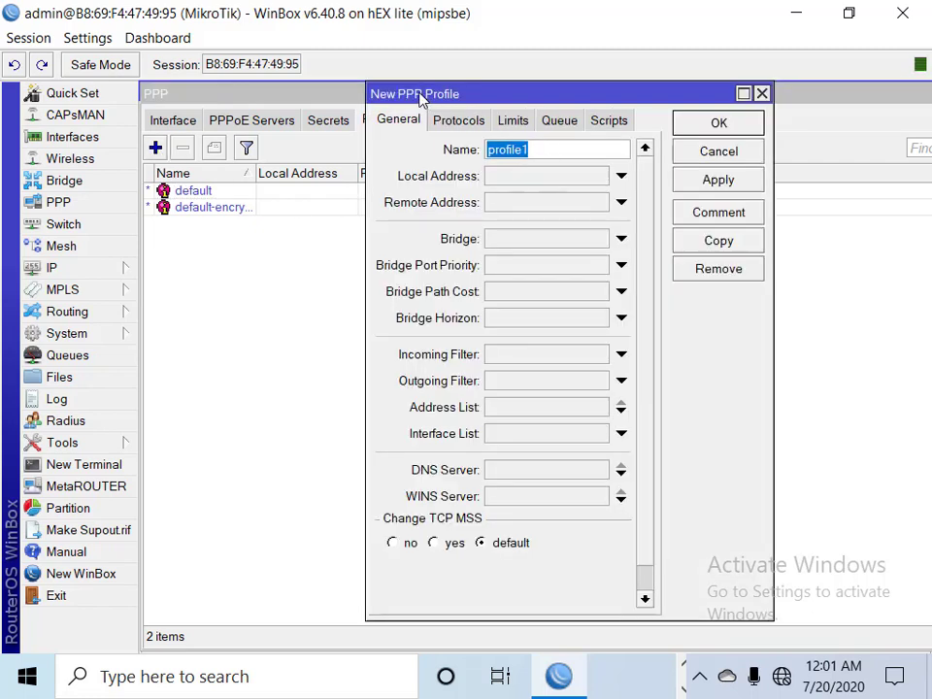
text(1Mb)
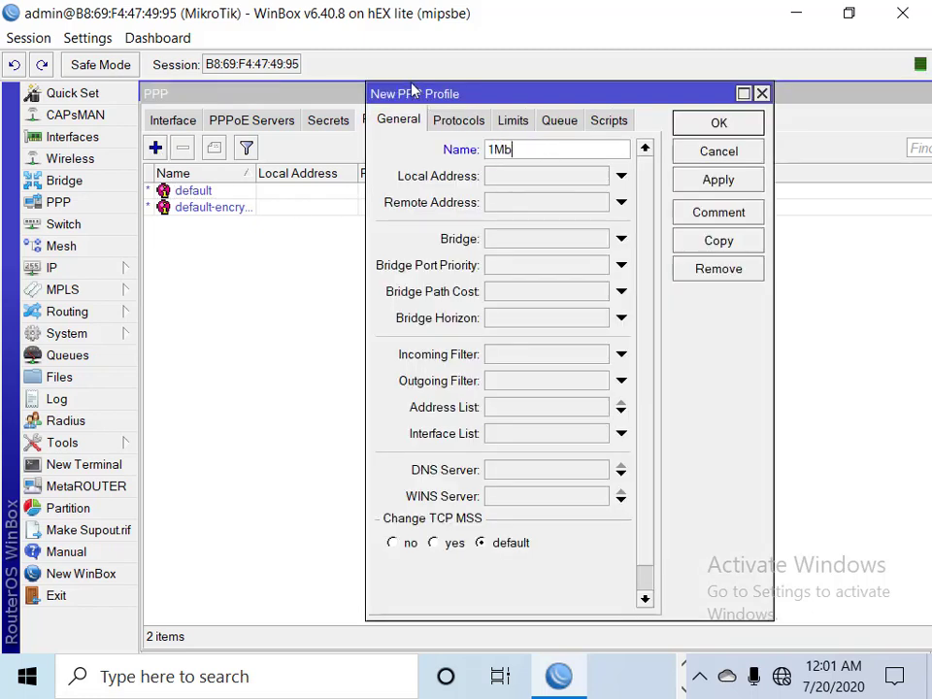
click(563, 178)
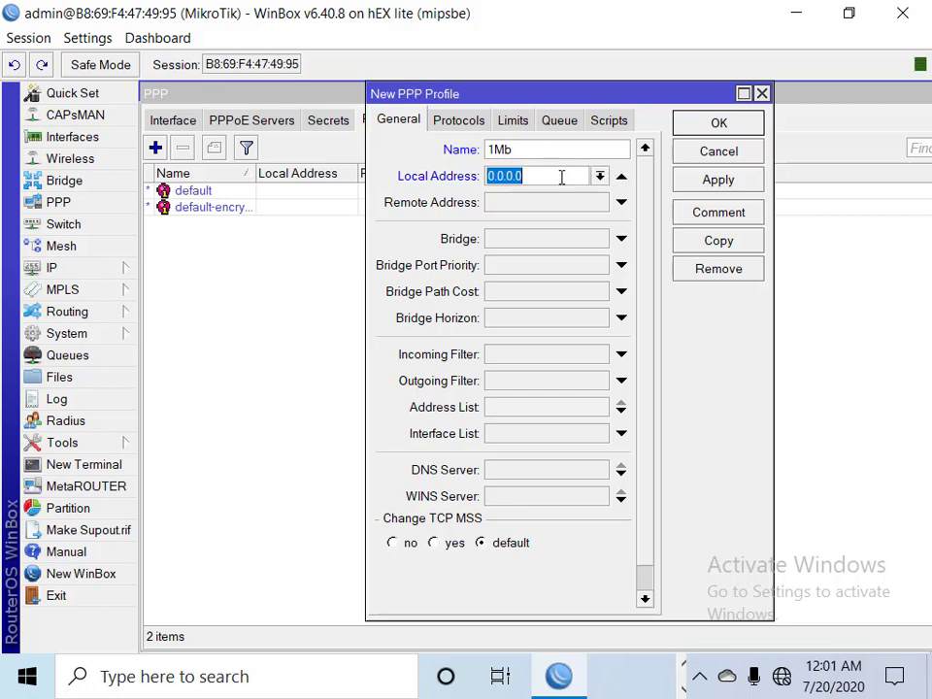
text(20.20.5.)
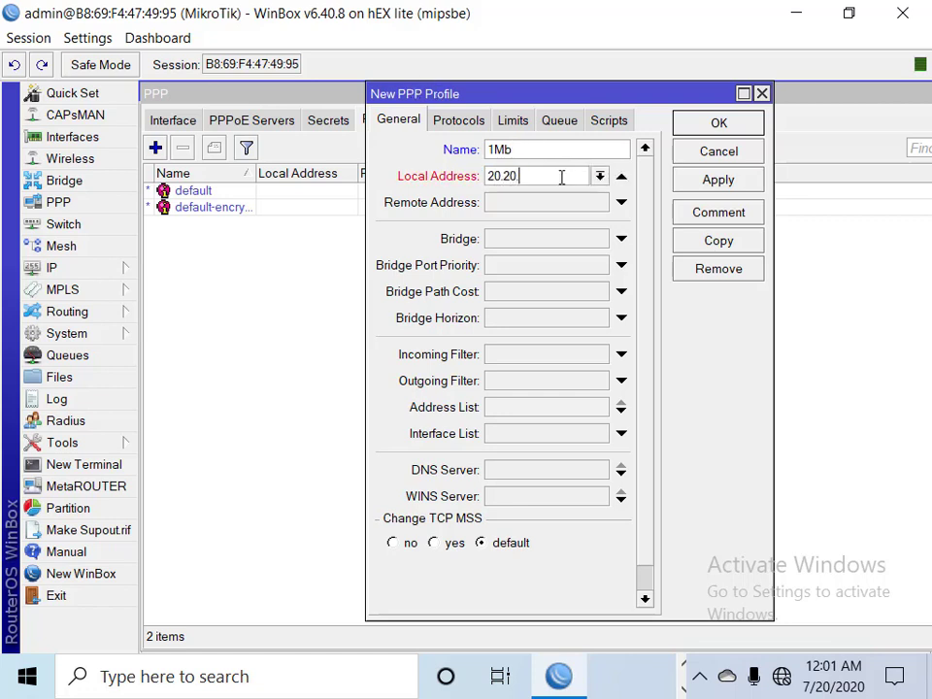
text(1)
click(552, 202)
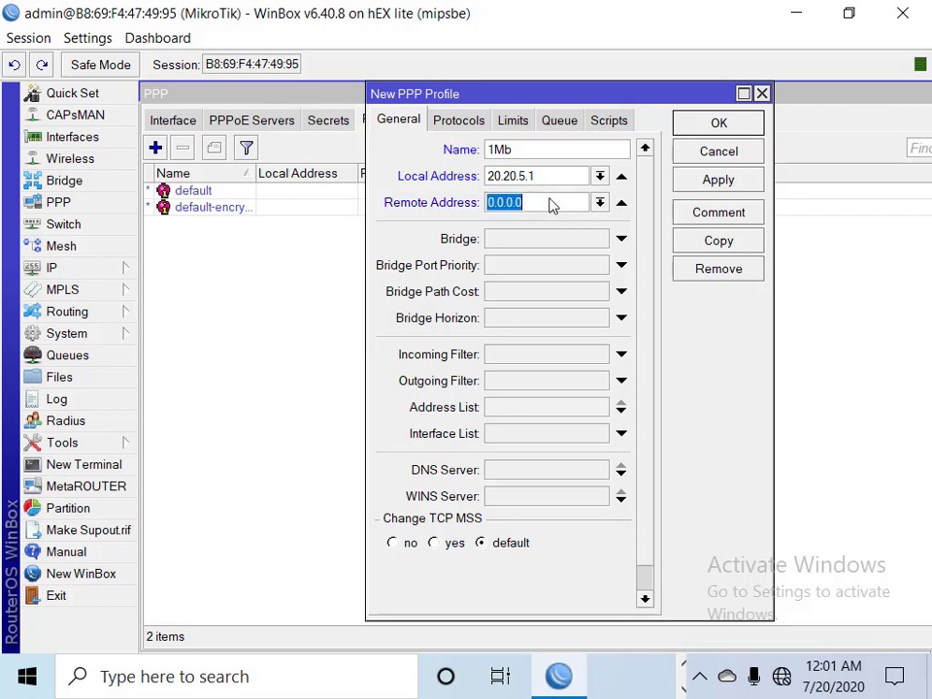
click(599, 204)
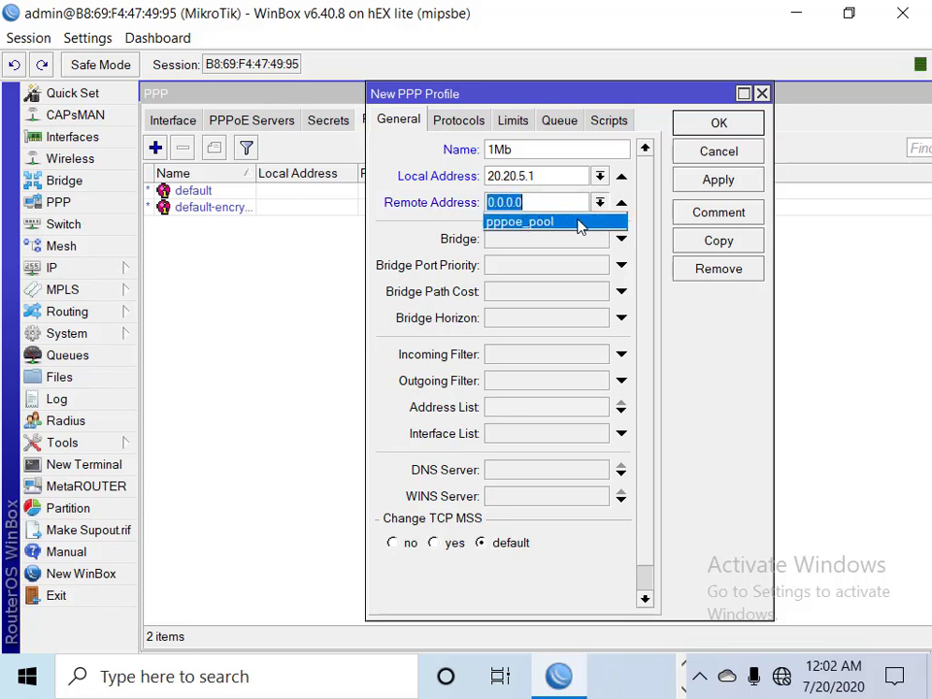
click(552, 222)
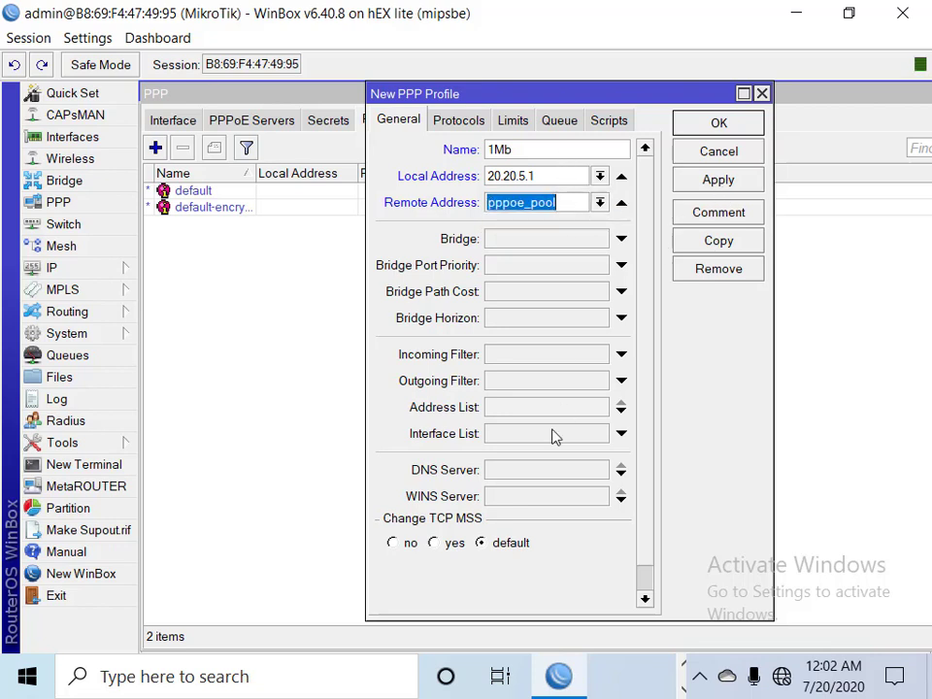
Add DNS servers 8.8.8.8 and 8.8.4.4 to the 1Mb profile and save it
click(537, 468)
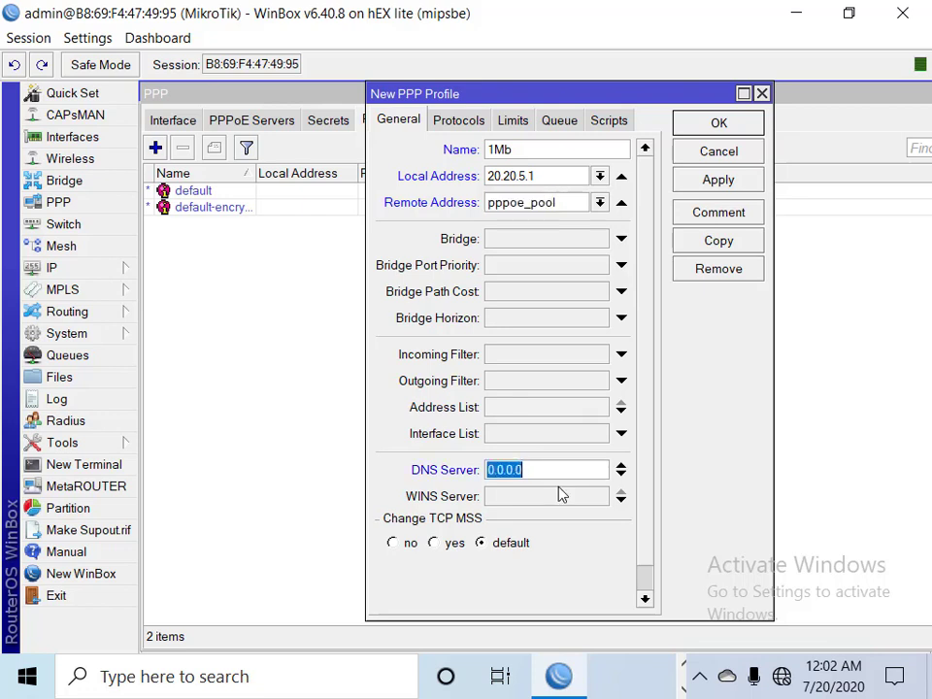
text(8.8.8)
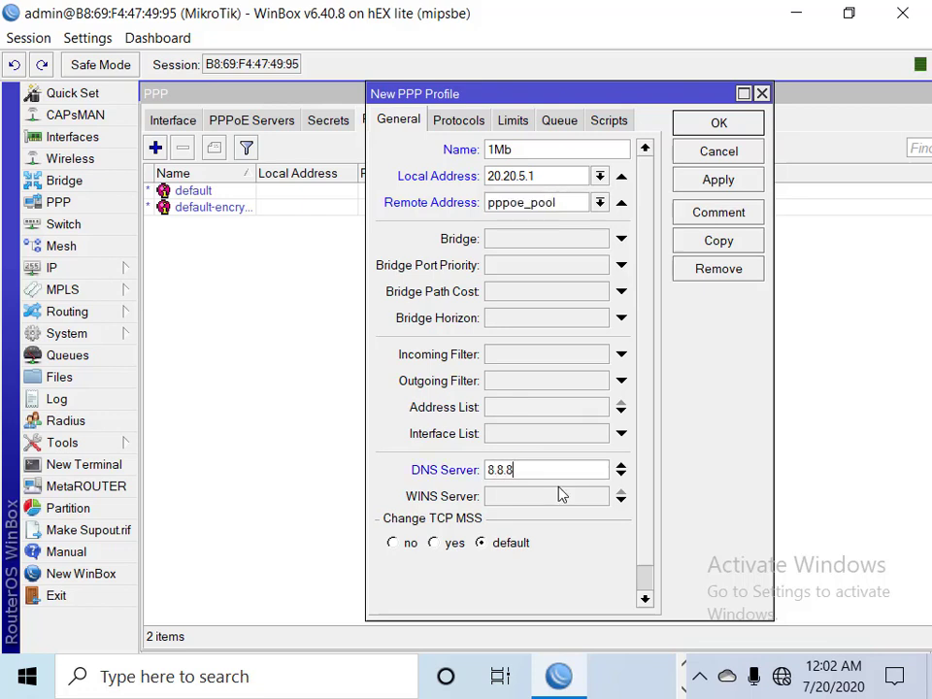
text(.8)
click(559, 496)
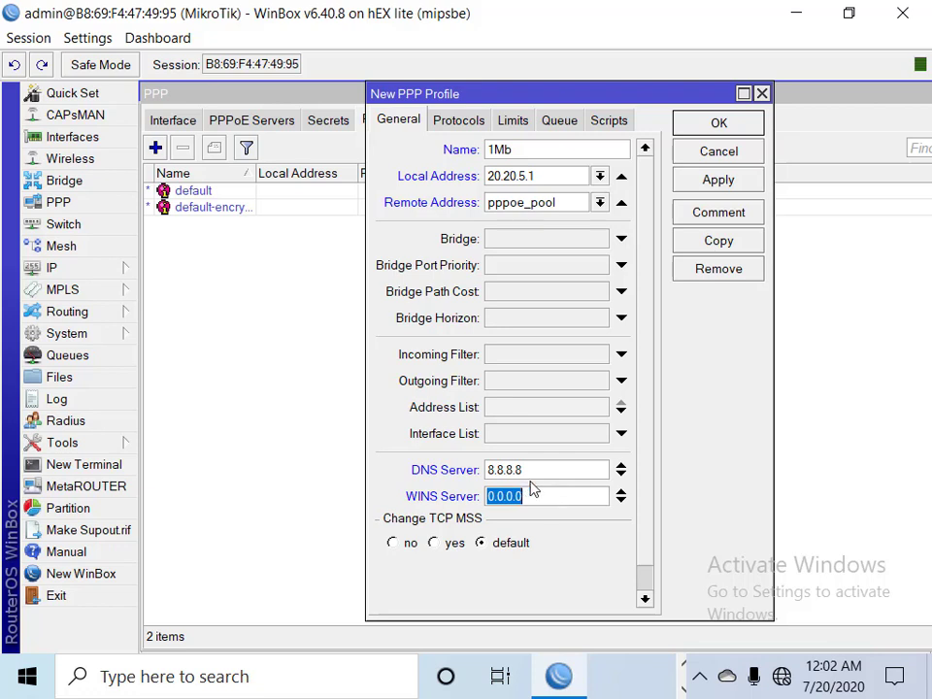
click(620, 491)
click(621, 477)
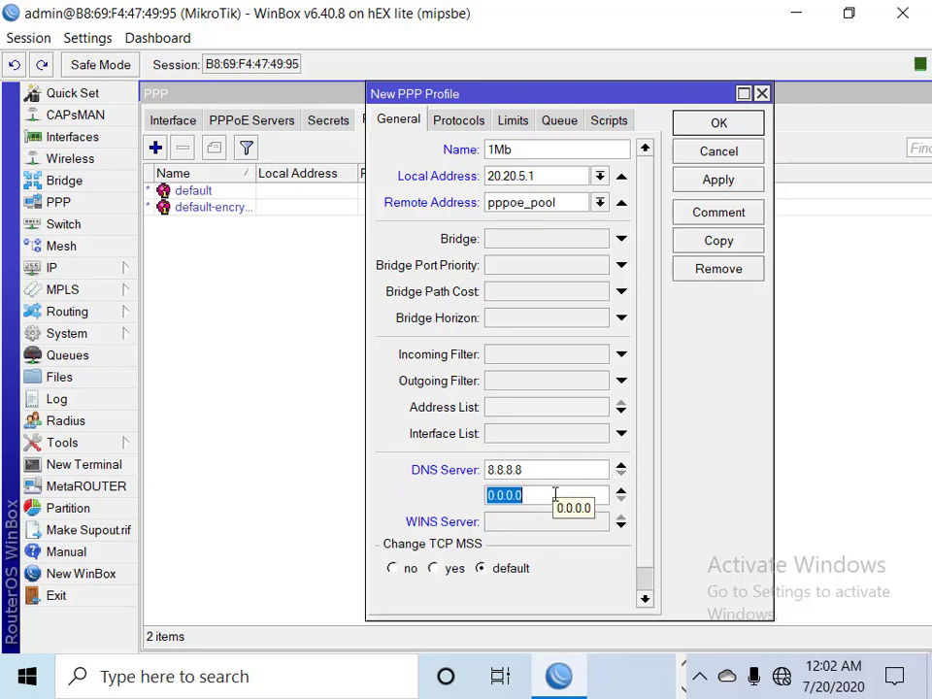
text(8.8.4.4)
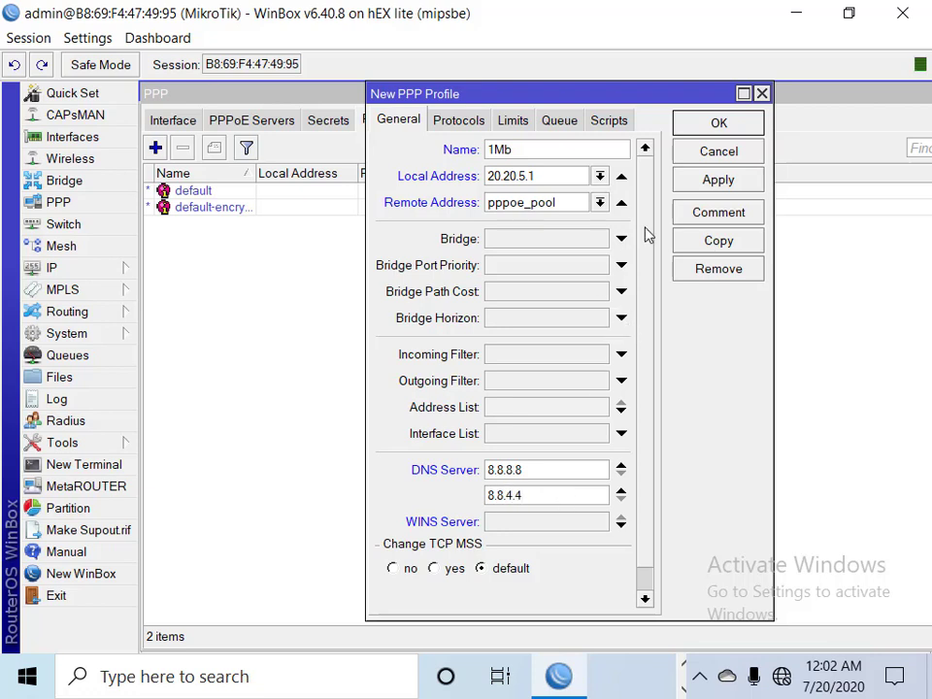
click(701, 184)
click(716, 125)
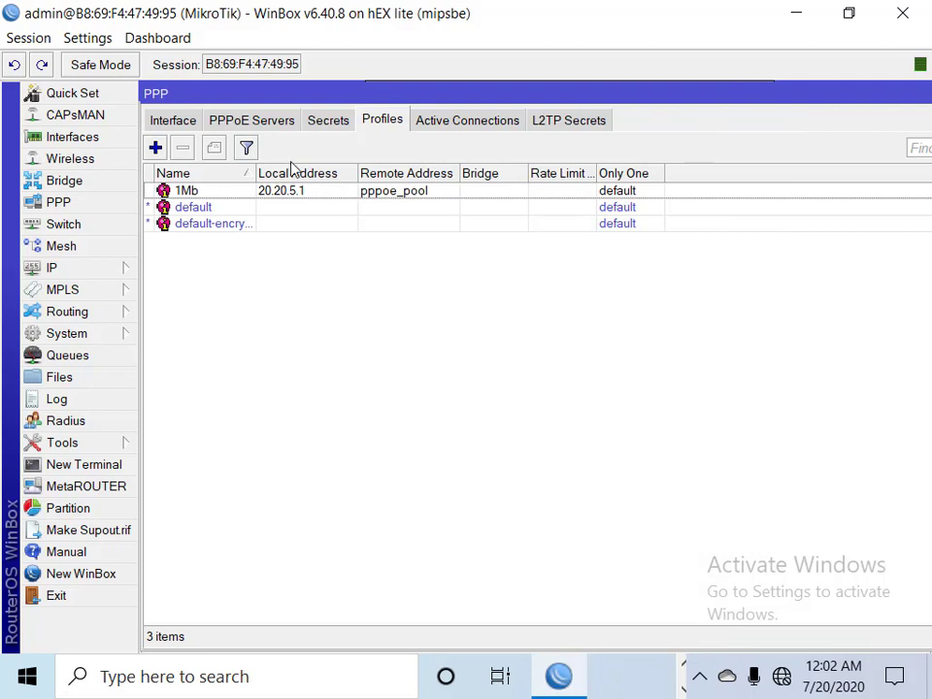
Create a new PPPoE server service on interface ether5_lan
click(271, 123)
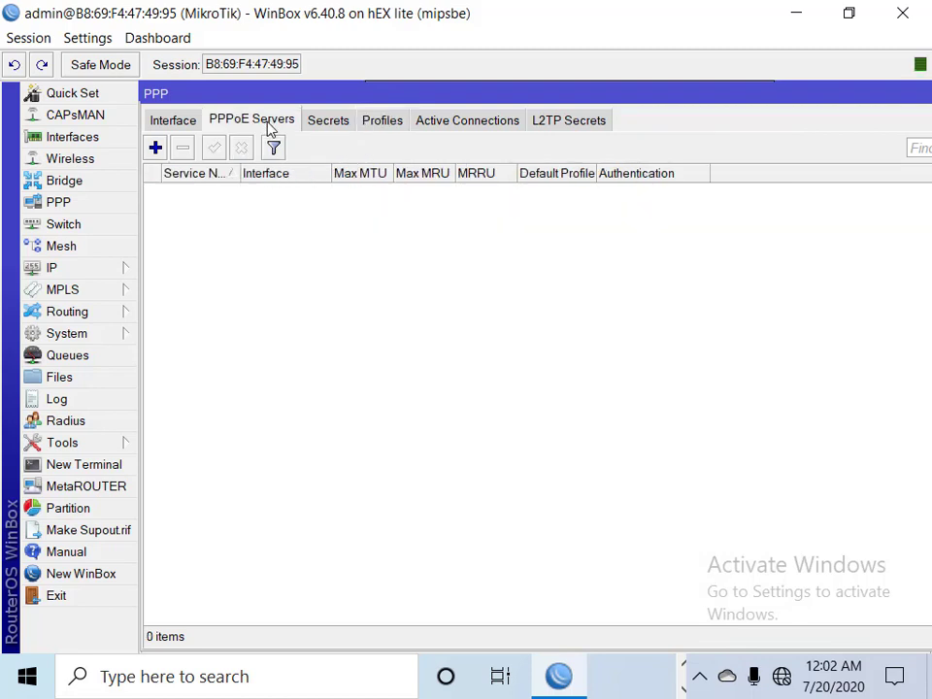
click(155, 148)
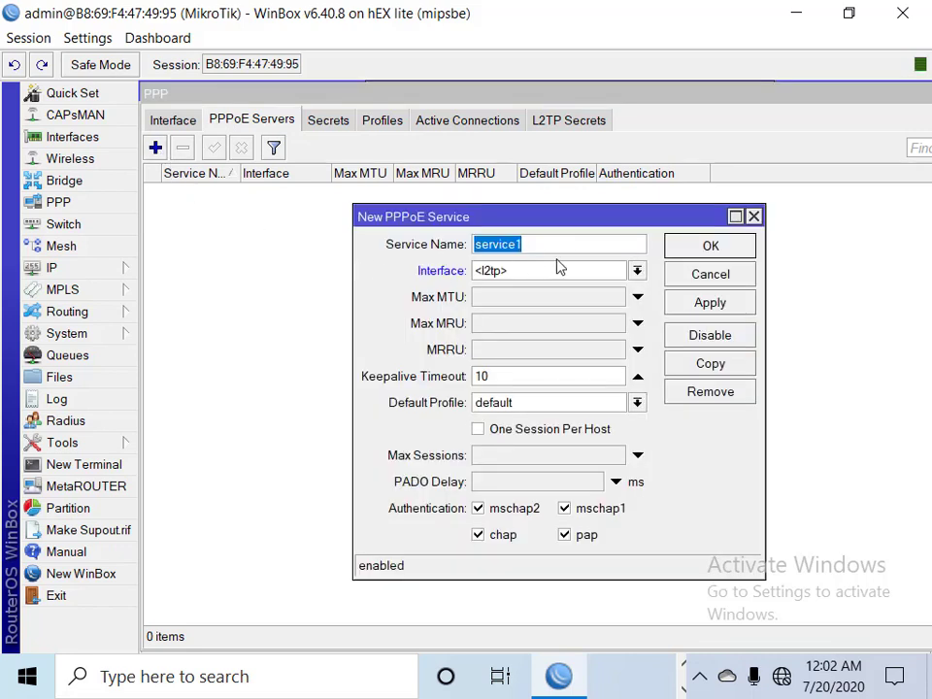
click(588, 277)
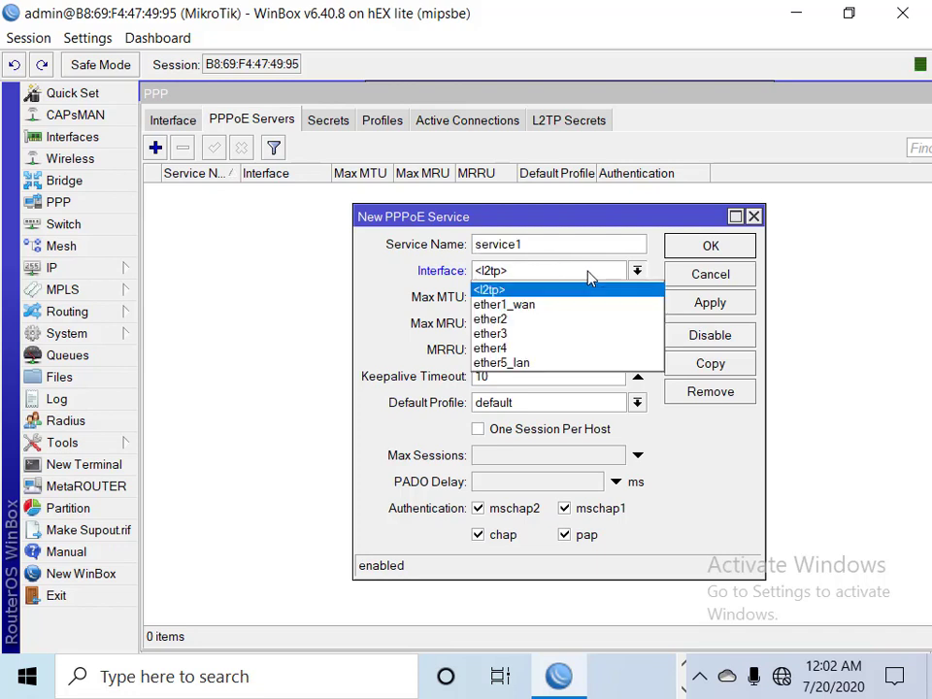
click(590, 278)
click(590, 278)
click(528, 364)
click(533, 350)
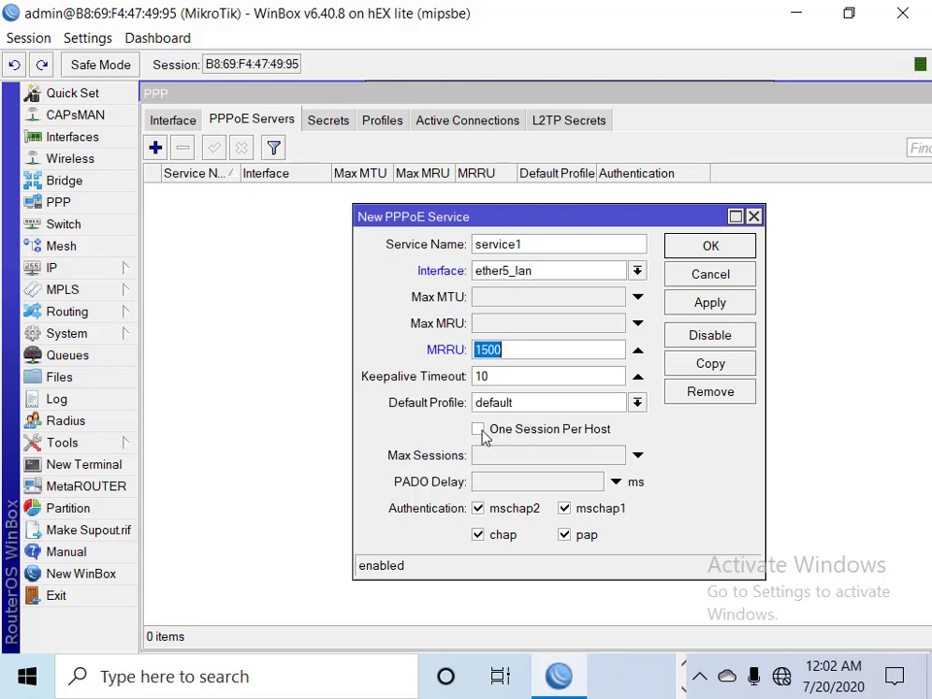
Enable One Session Per Host, allow only pap authentication, save service1, and show PPP Secrets
click(486, 437)
click(481, 430)
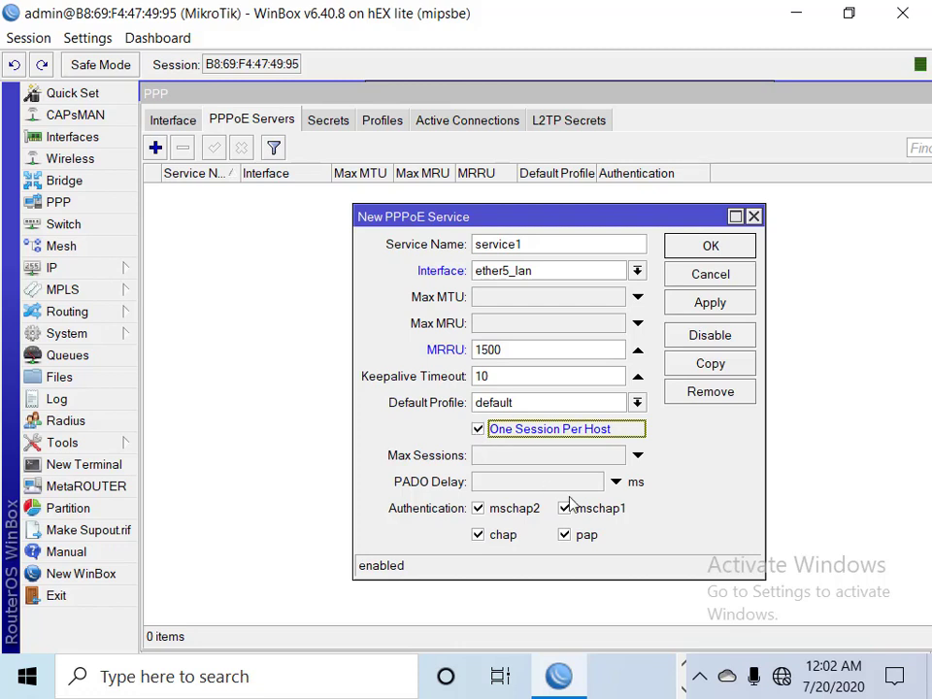
click(498, 512)
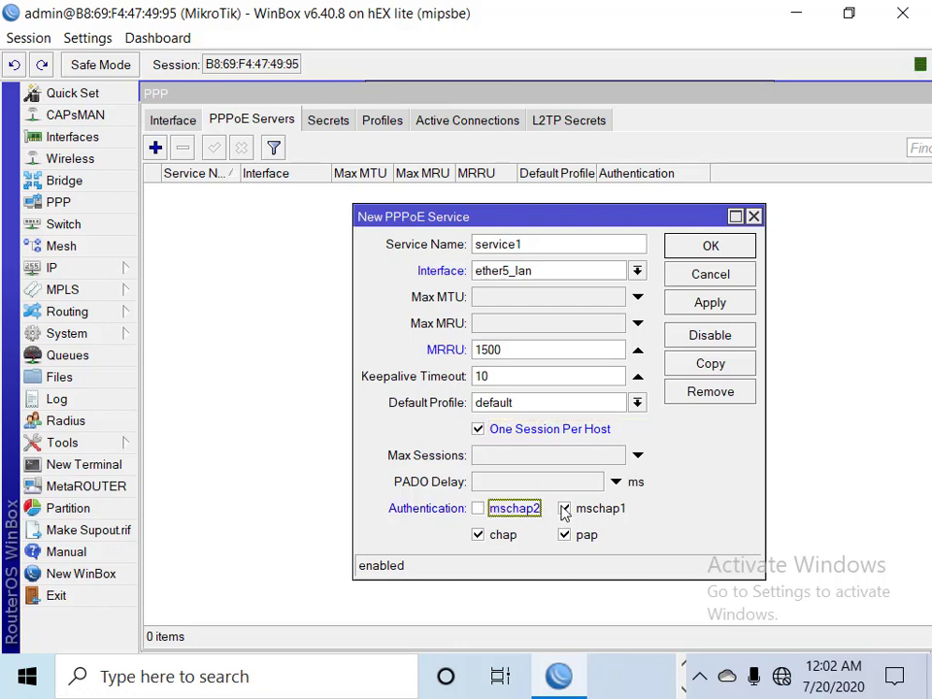
click(565, 508)
click(495, 540)
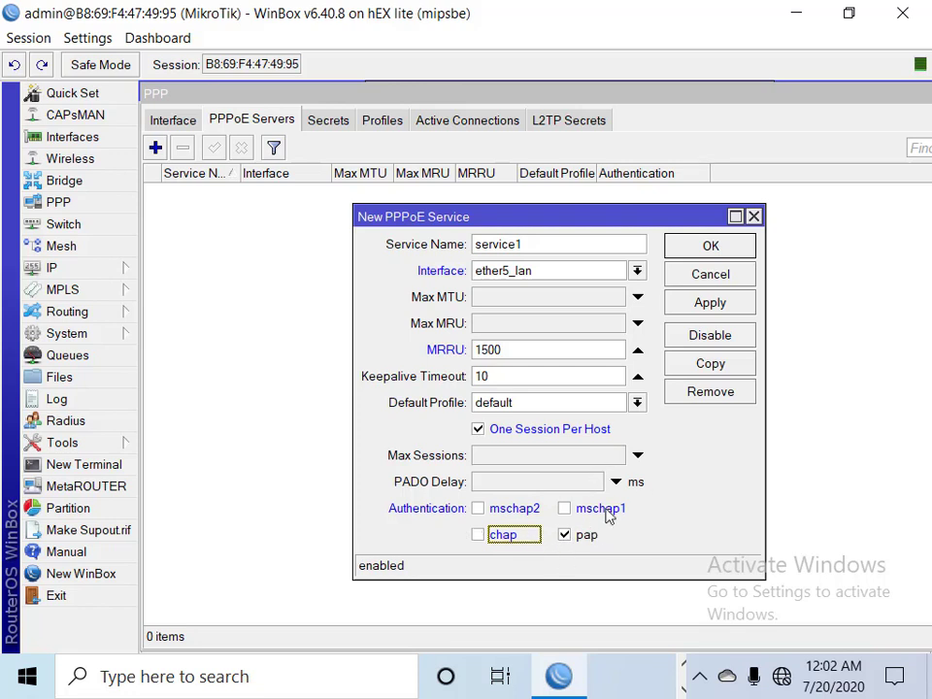
click(716, 304)
click(711, 247)
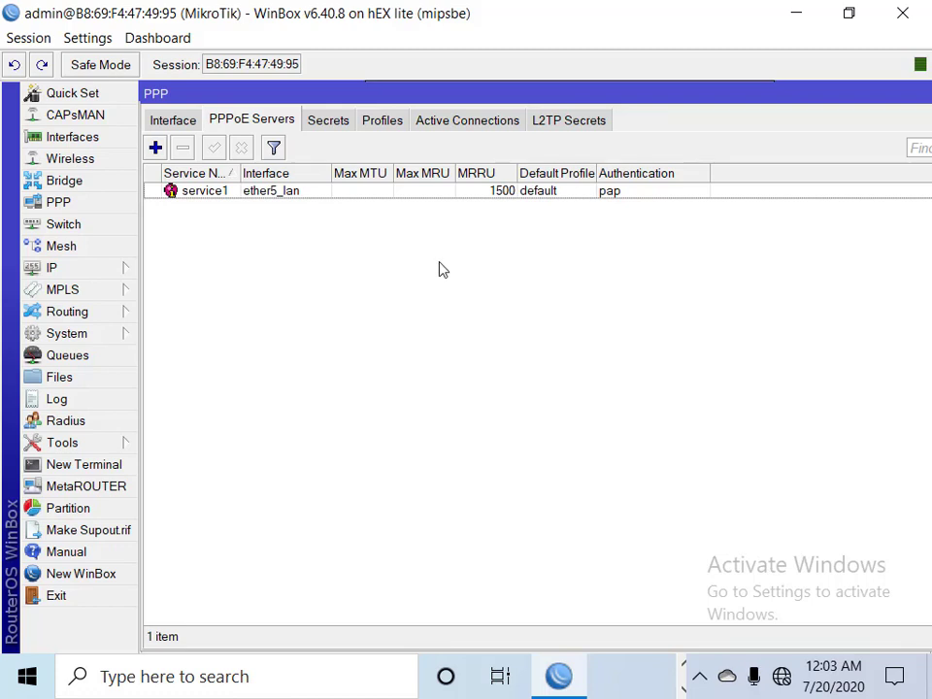
click(337, 121)
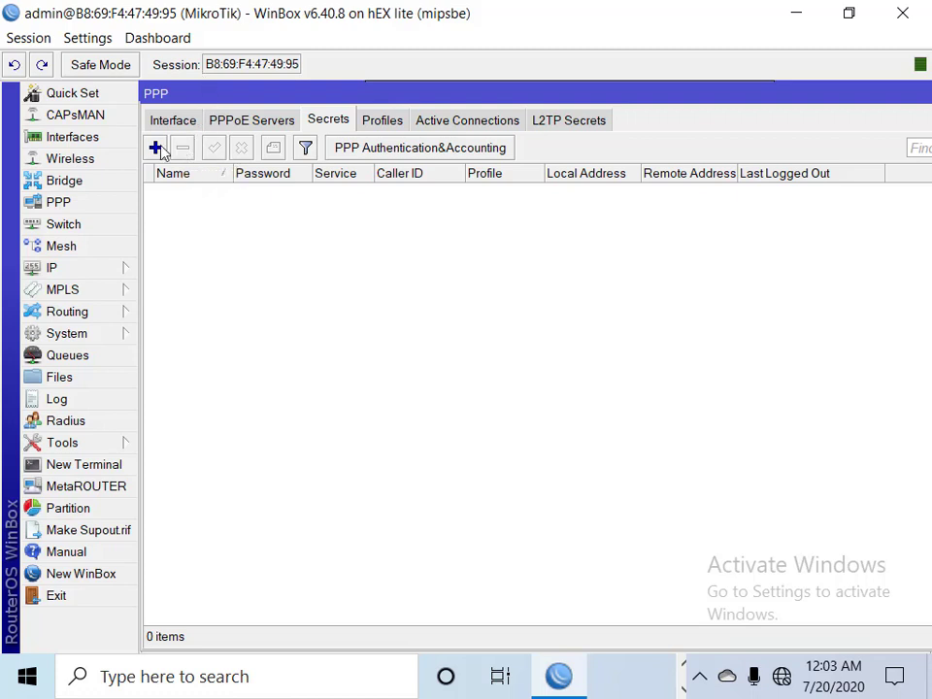
Add a PPP secret for the client user name and password, with service pppoe and profile 1Mb
click(156, 148)
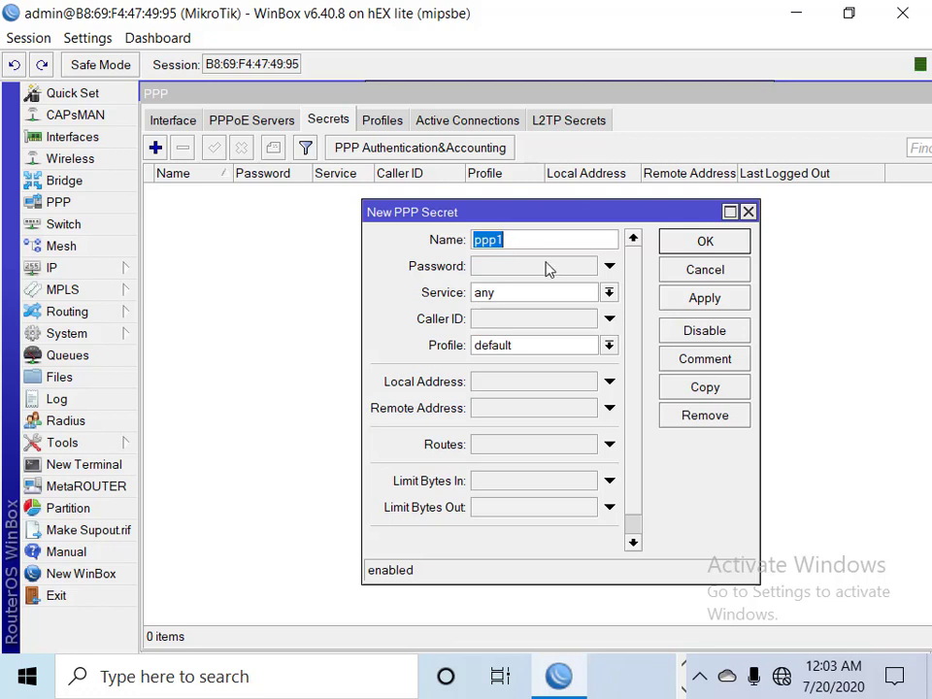
text(eliyas)
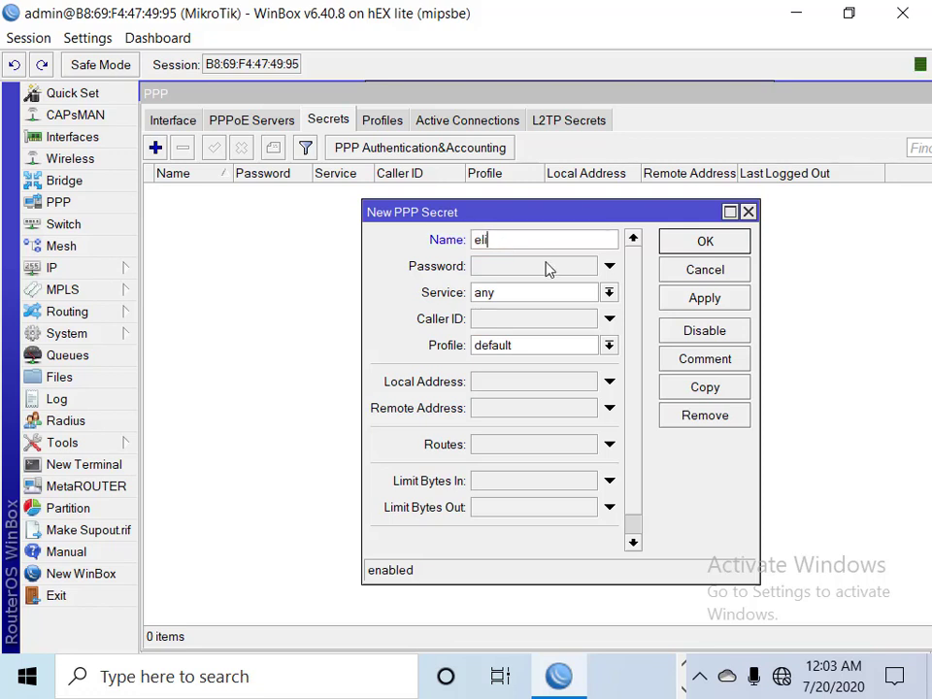
click(544, 262)
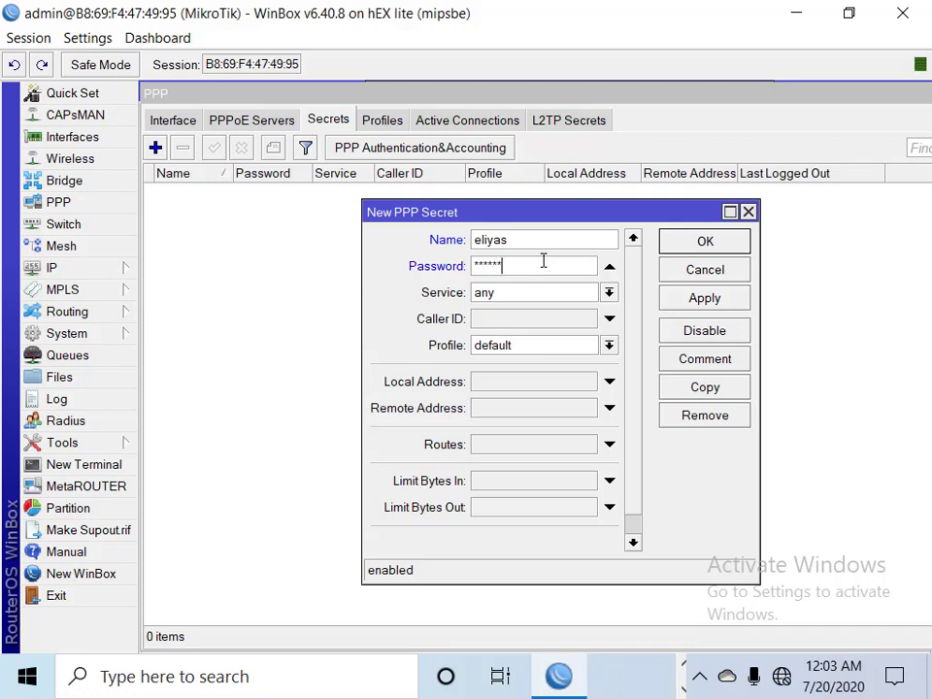
click(529, 296)
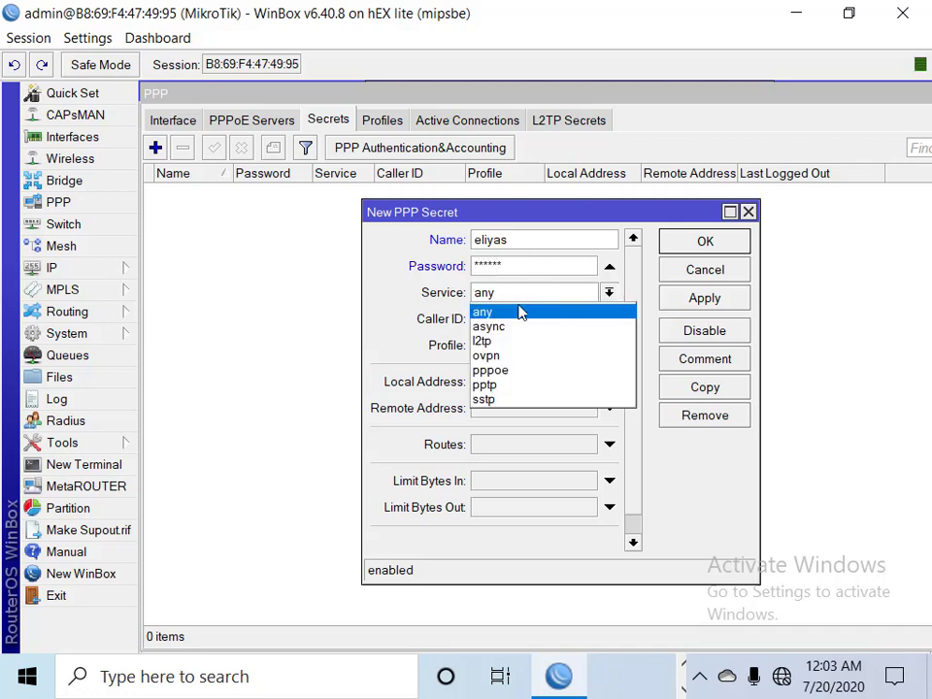
click(498, 374)
click(509, 348)
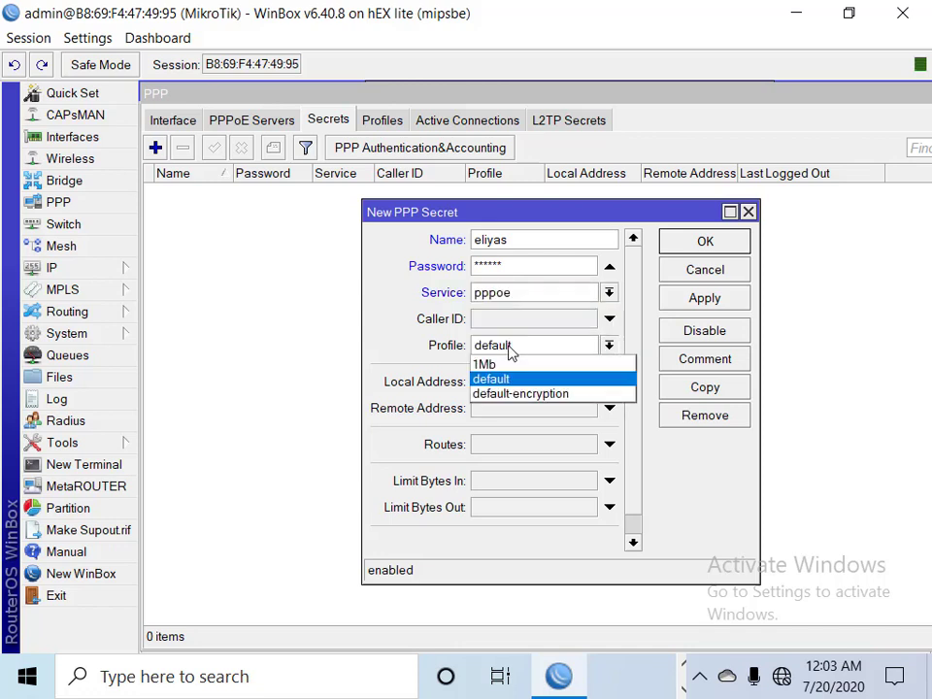
click(497, 366)
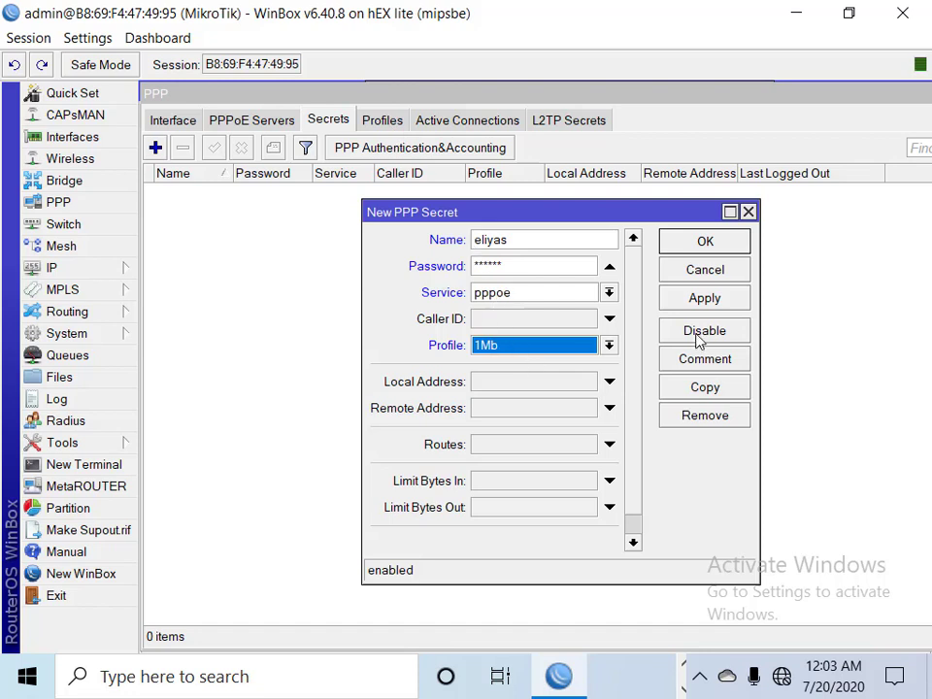
click(693, 302)
click(701, 243)
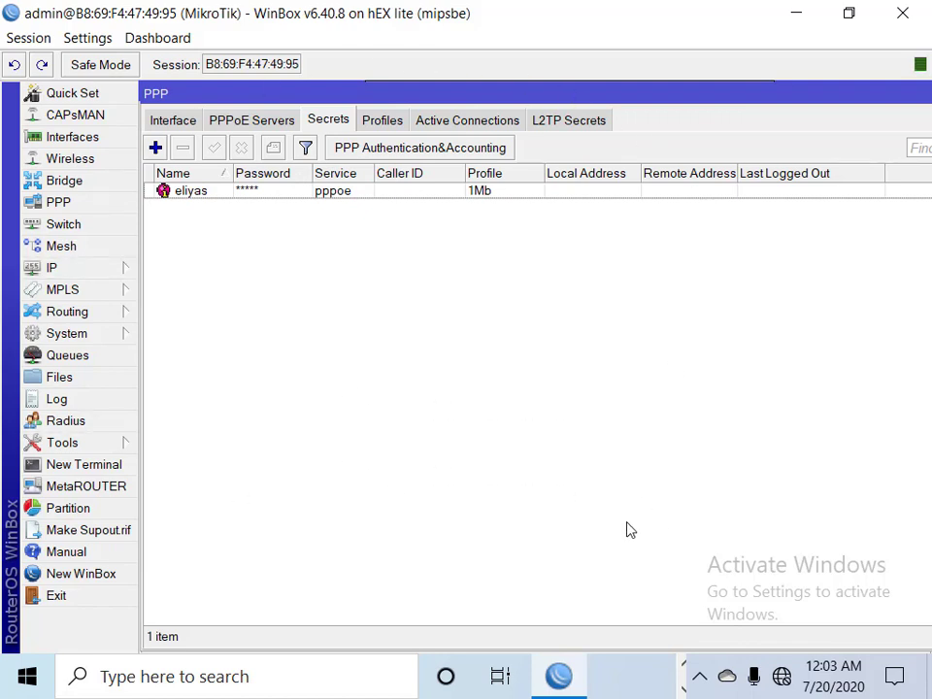
Open Broadband Connection from the tray network list and start dialing it
click(776, 676)
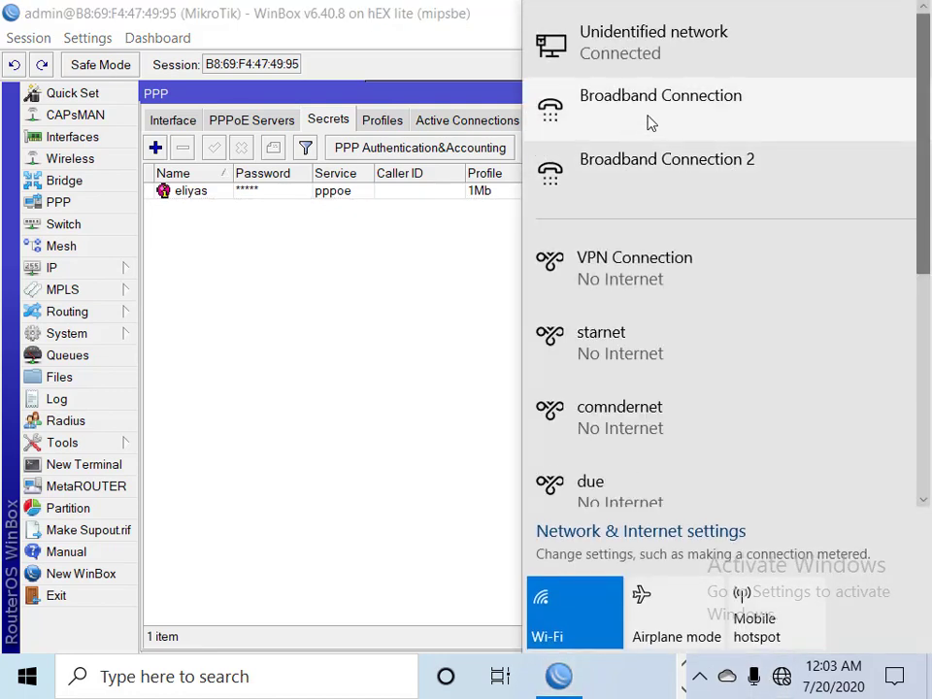
click(647, 122)
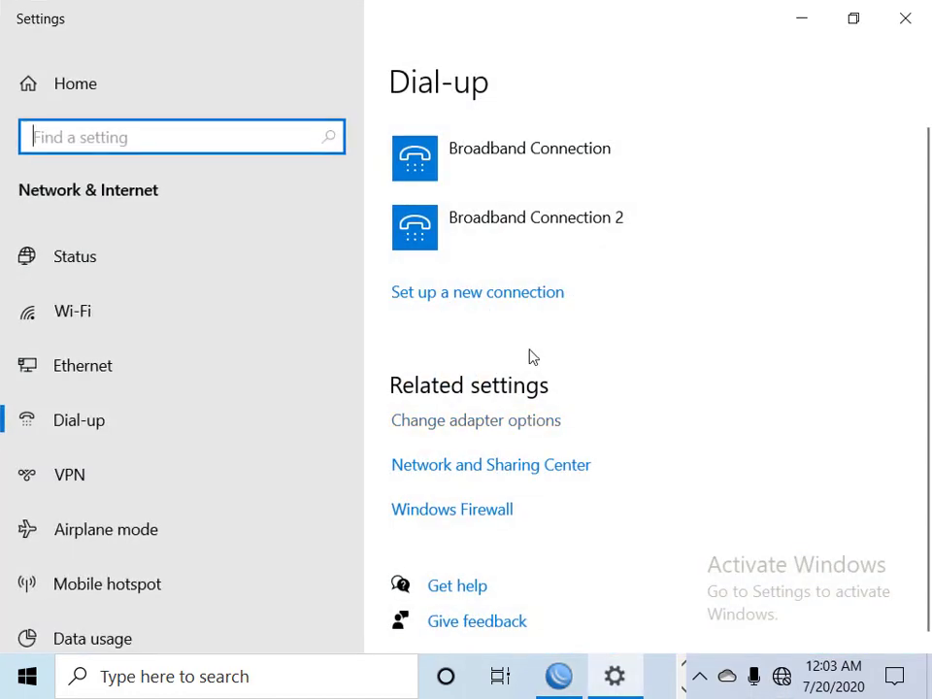
click(549, 160)
click(558, 247)
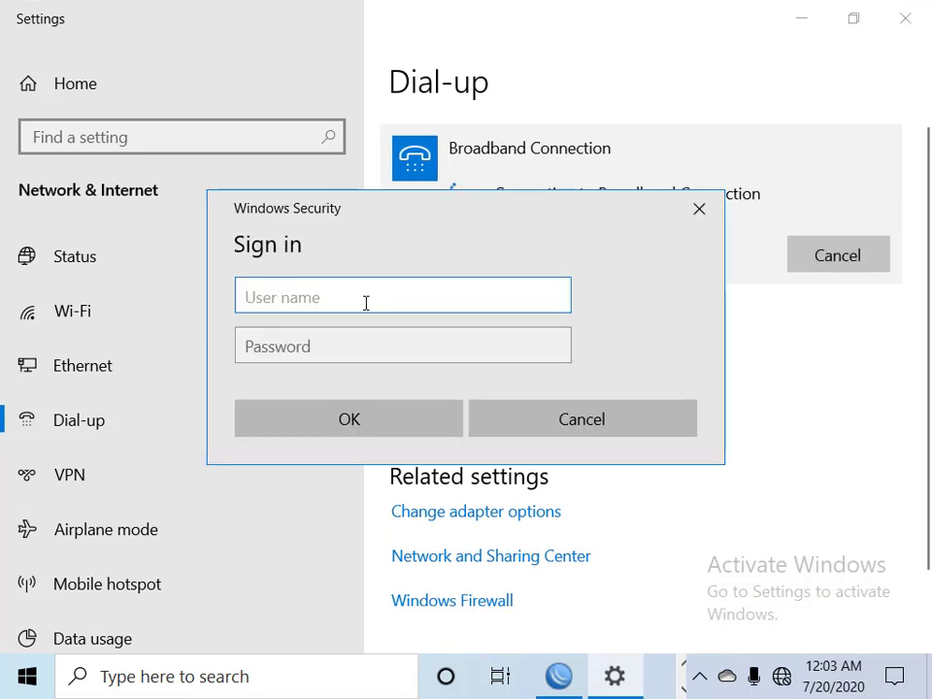
Sign in with the PPPoE user's name and password, then minimize Settings
text(eliyas)
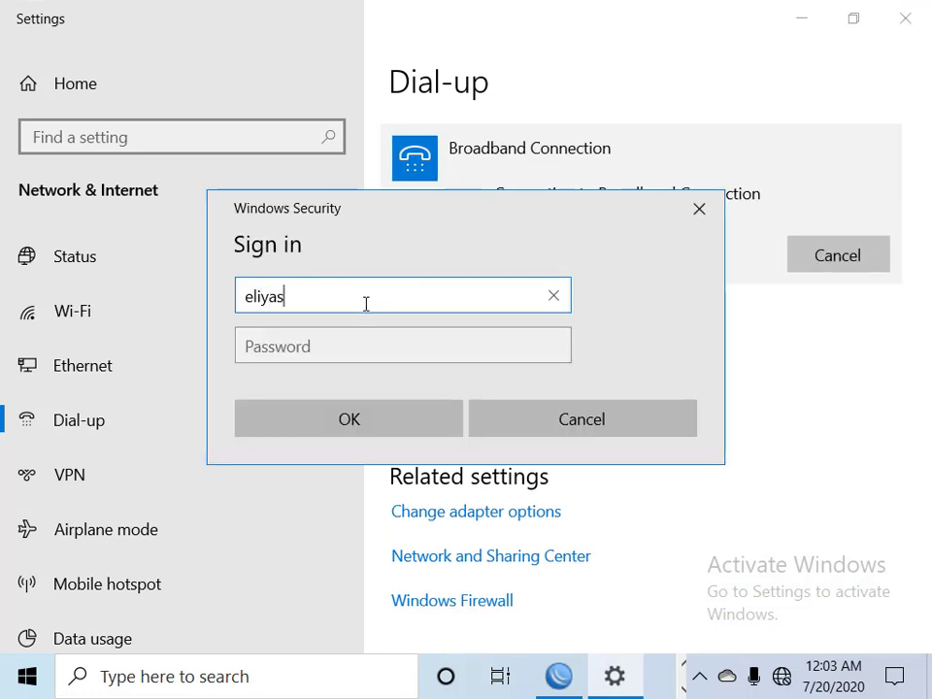
click(375, 352)
text(******)
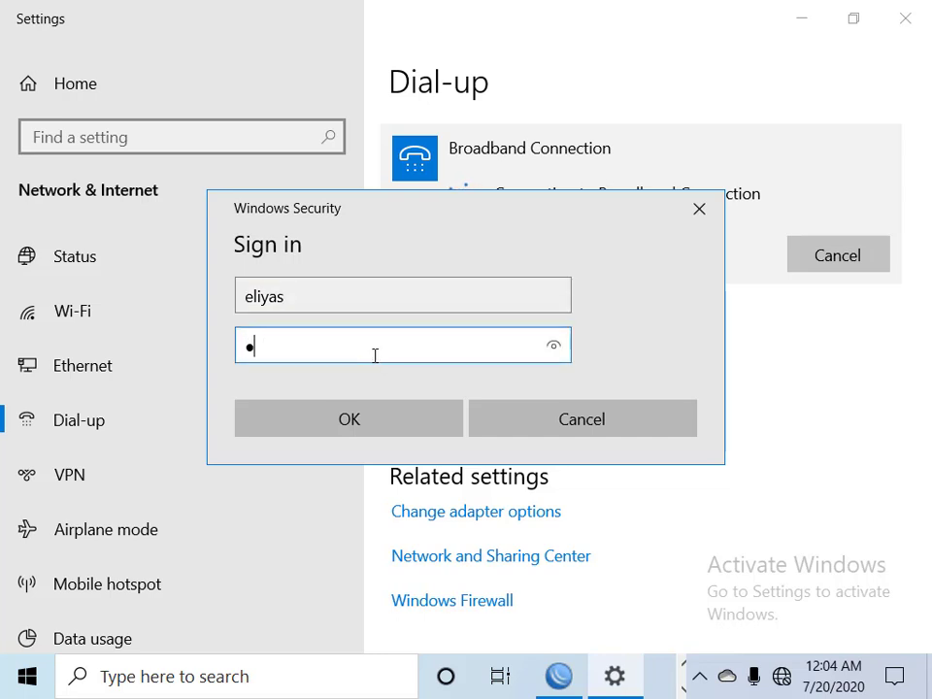
key(Return)
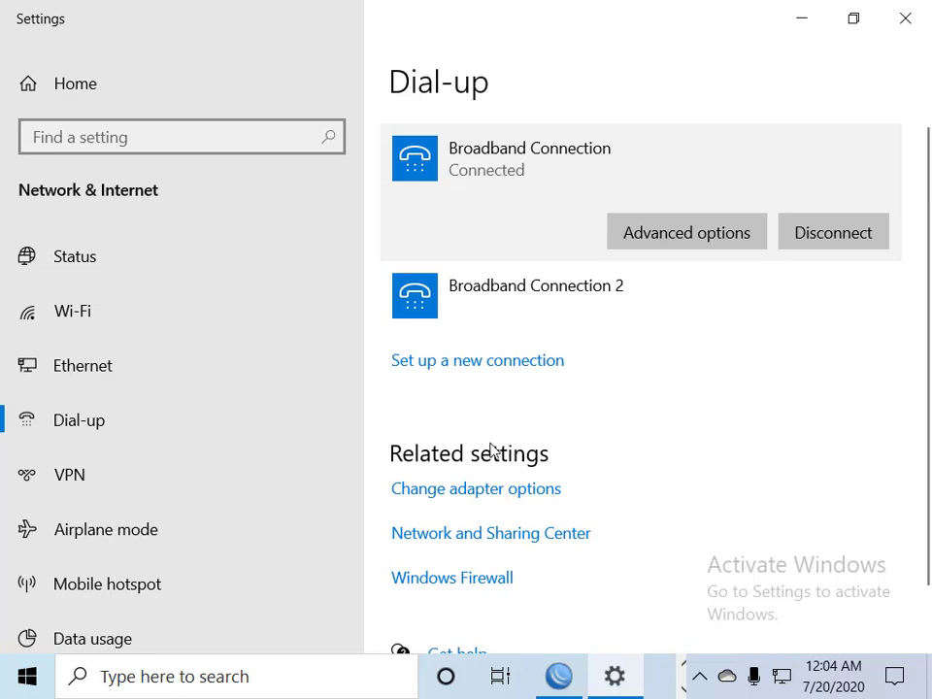
mouse_move(791, 690)
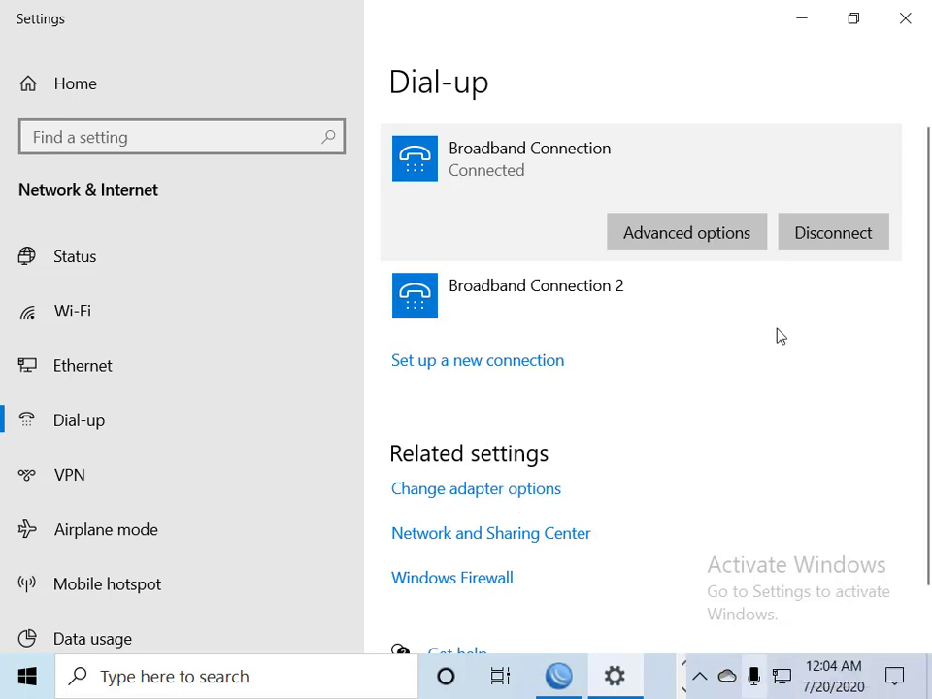
click(804, 24)
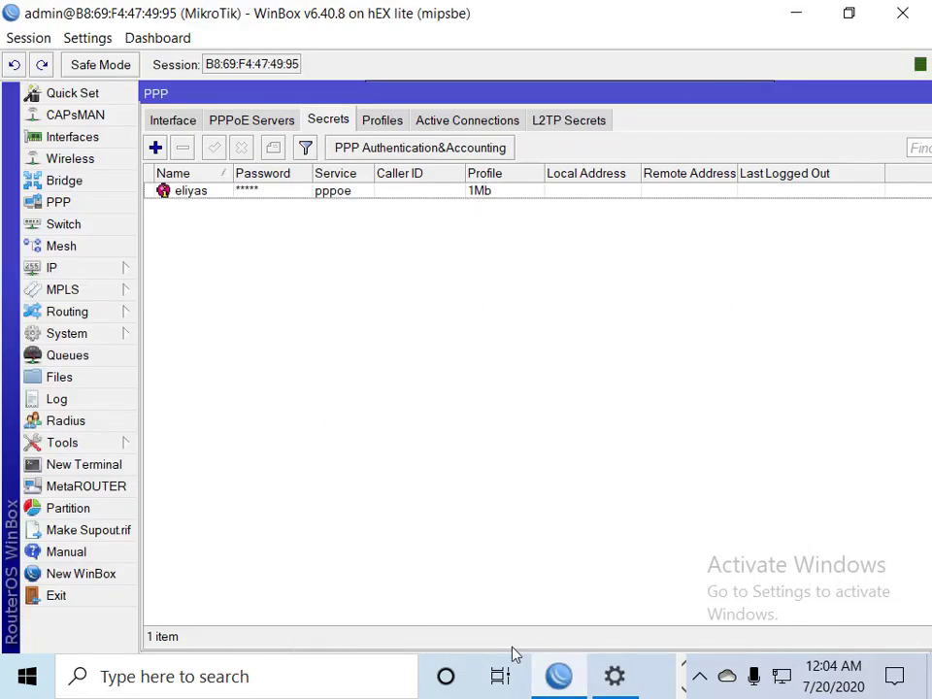
Minimize WinBox, launch Google Chrome and open YouTube from its bookmark
click(811, 19)
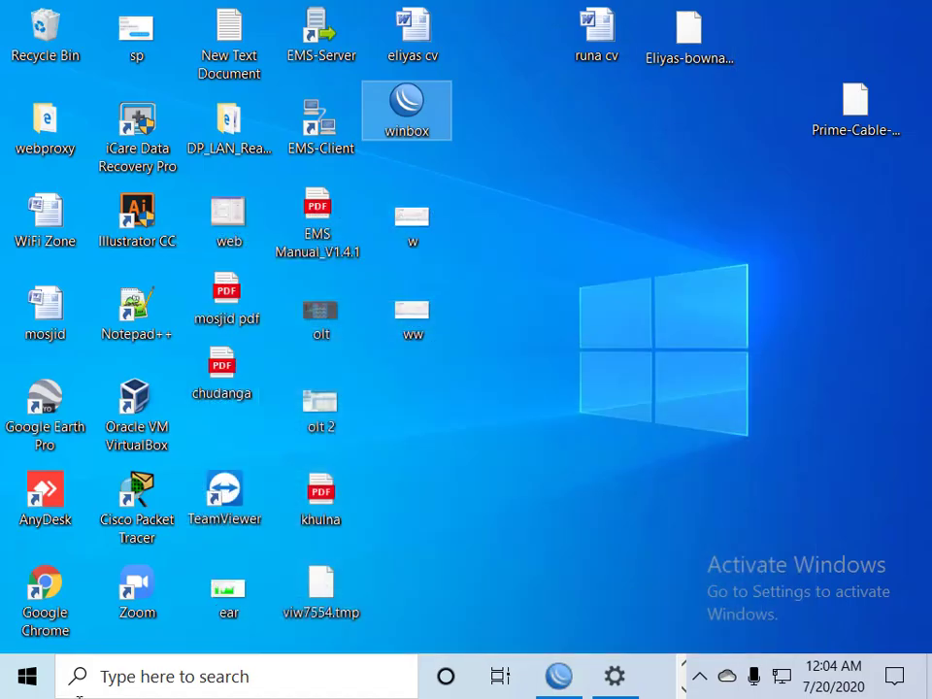
click(53, 595)
double_click(57, 602)
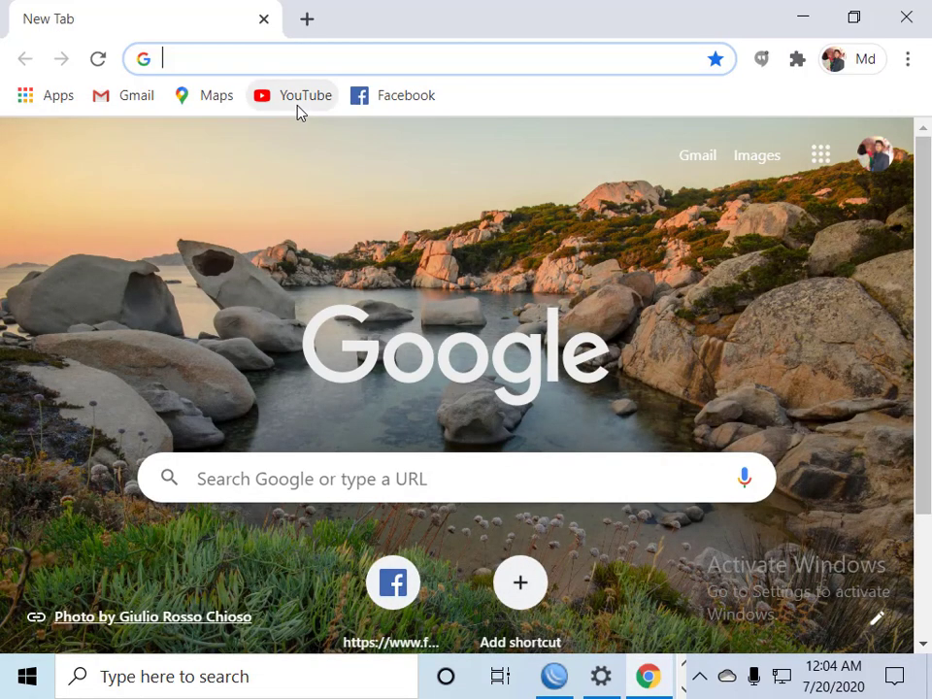
click(299, 108)
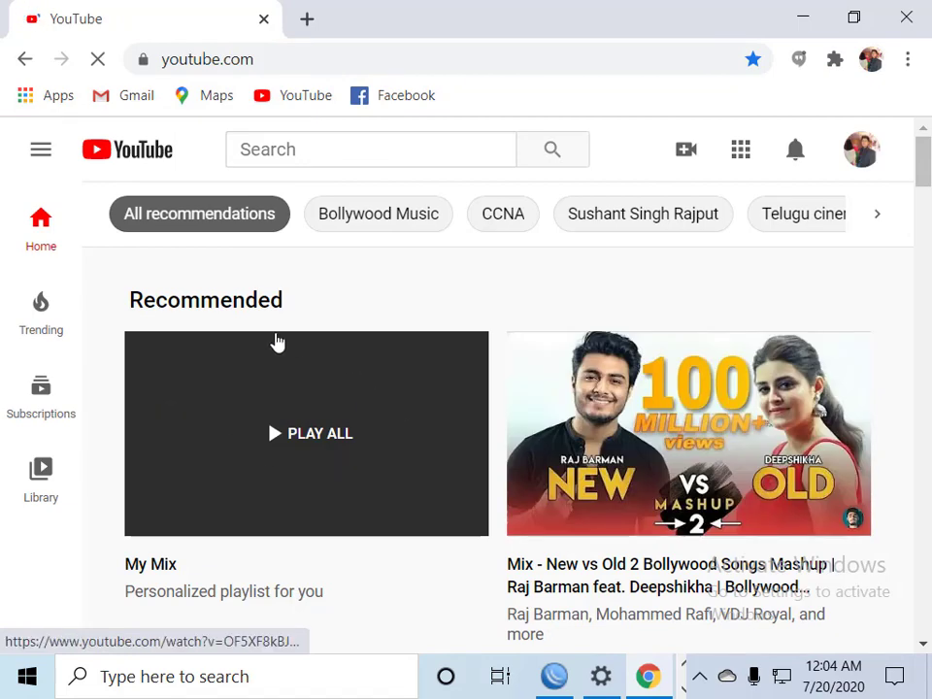
Play a video from My Mix, leave it muted, and return to WinBox
click(359, 378)
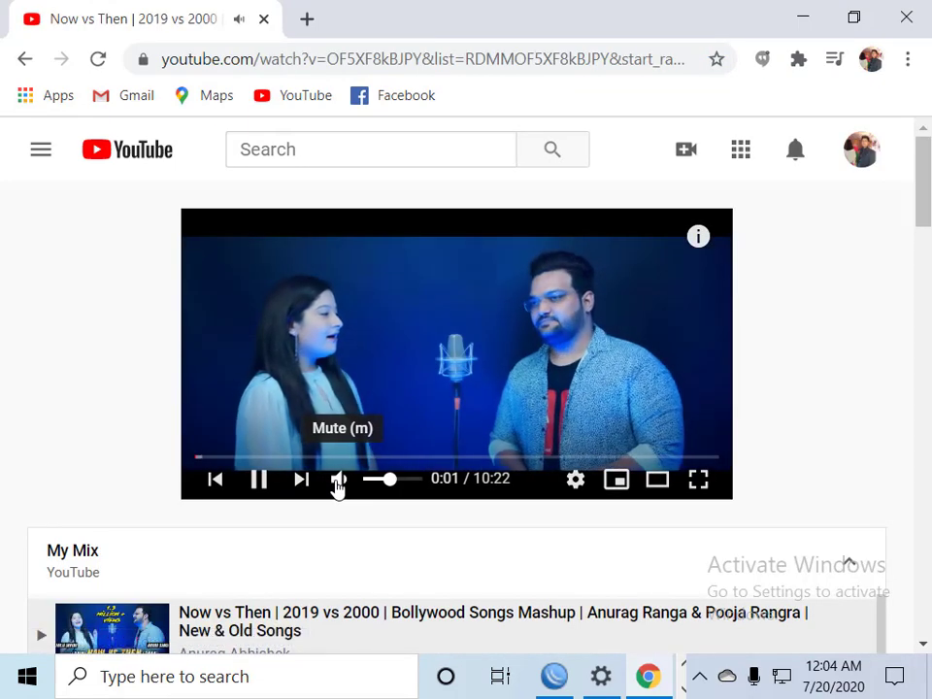
click(337, 486)
click(338, 486)
click(338, 485)
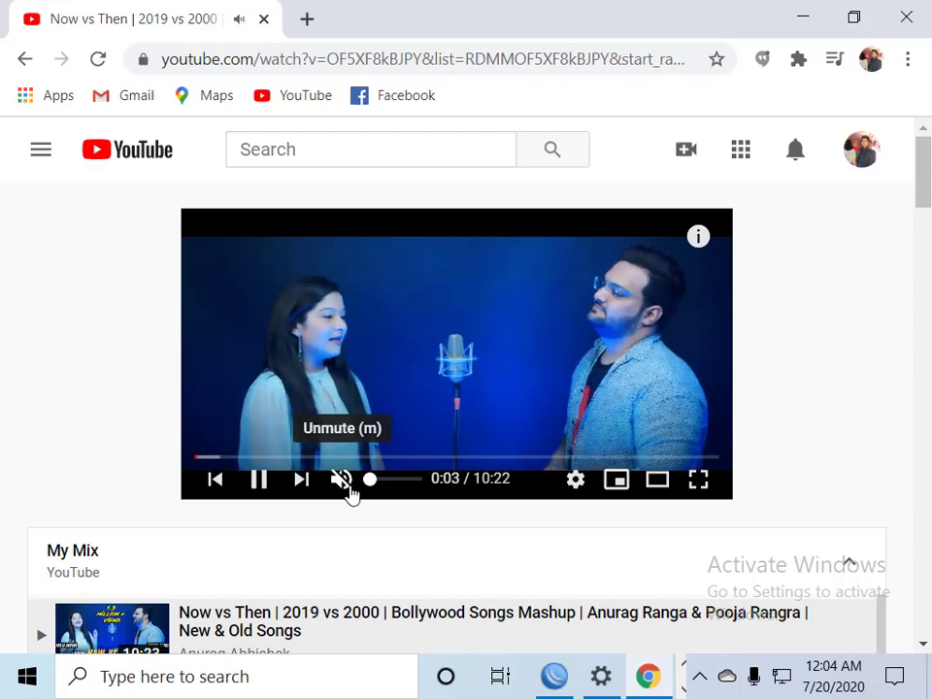
click(568, 684)
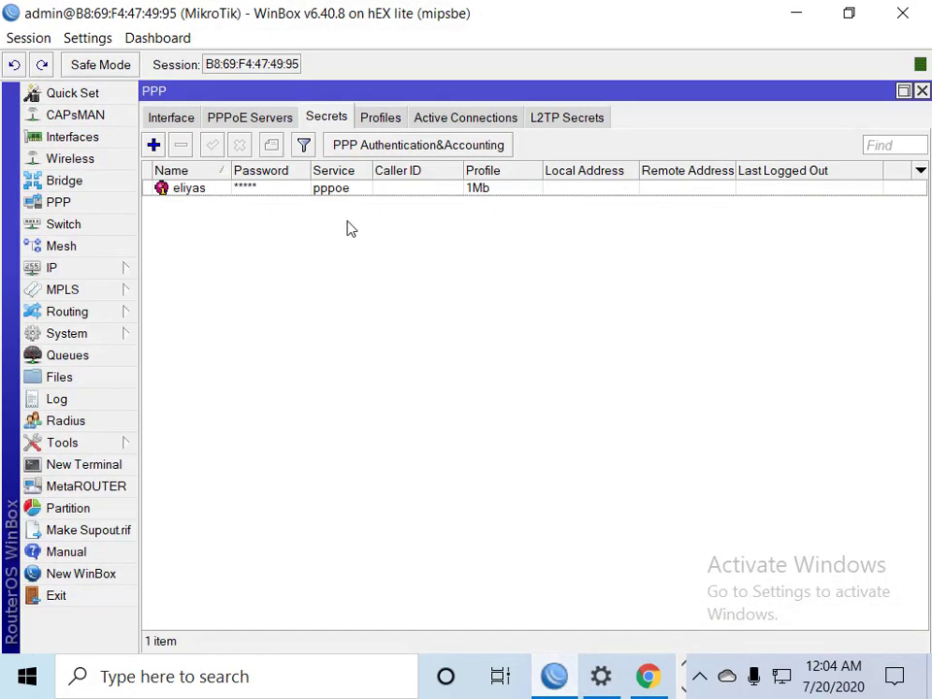
Open the Interface List to watch Tx/Rx on the PPPoE Server Binding and pppoe-out1
click(67, 137)
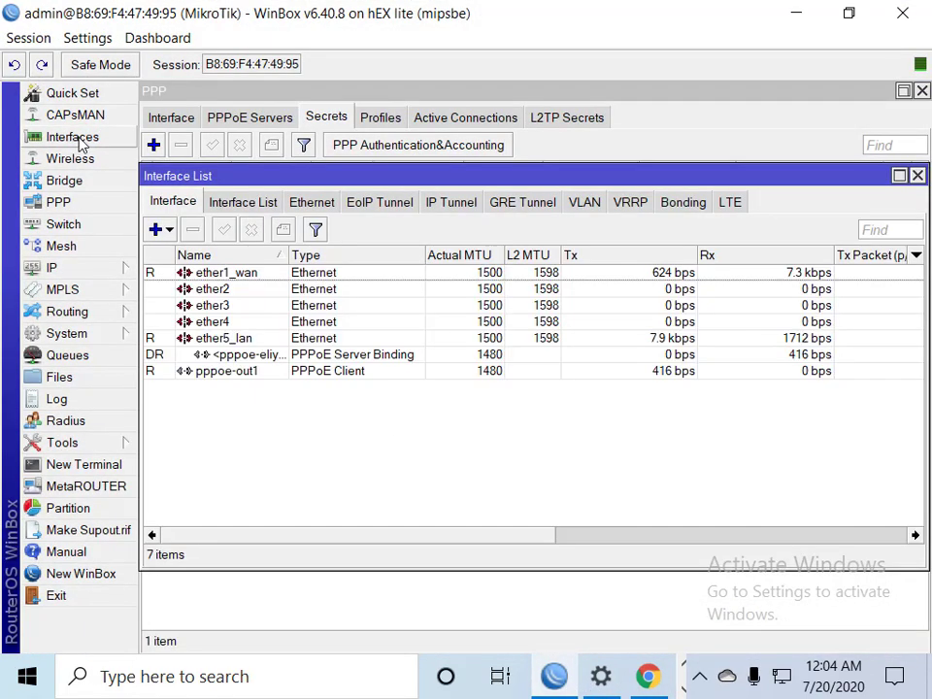